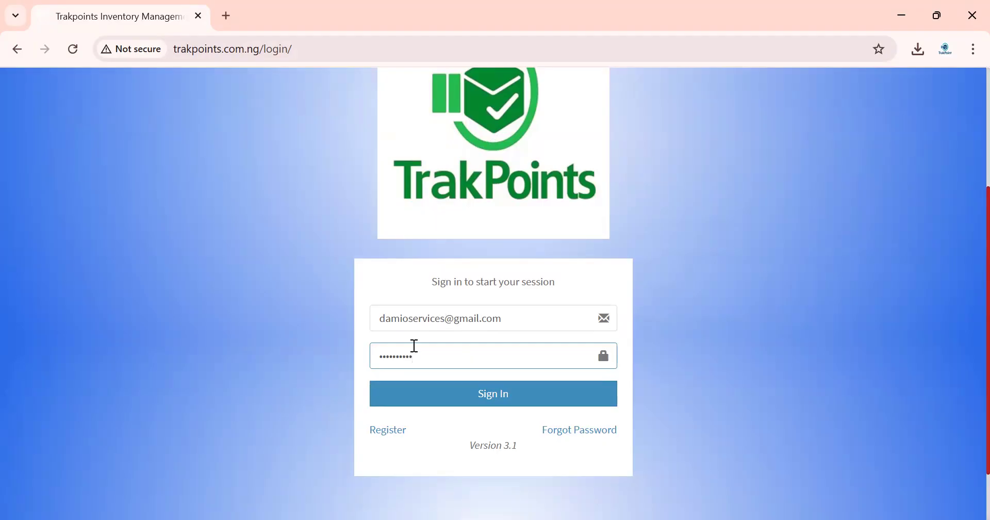
Sign in with the entered account credentials and dismiss the browser's offer to save the password
click(484, 400)
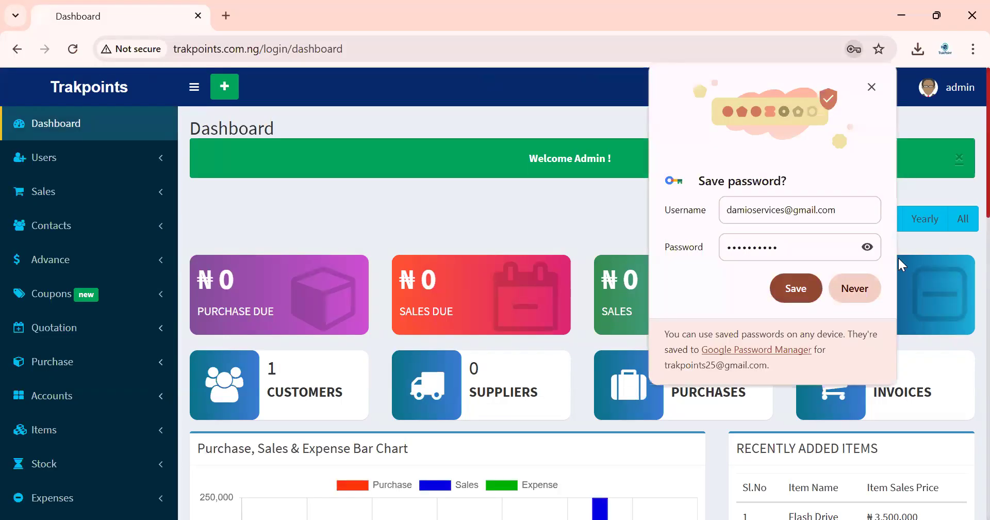
click(638, 217)
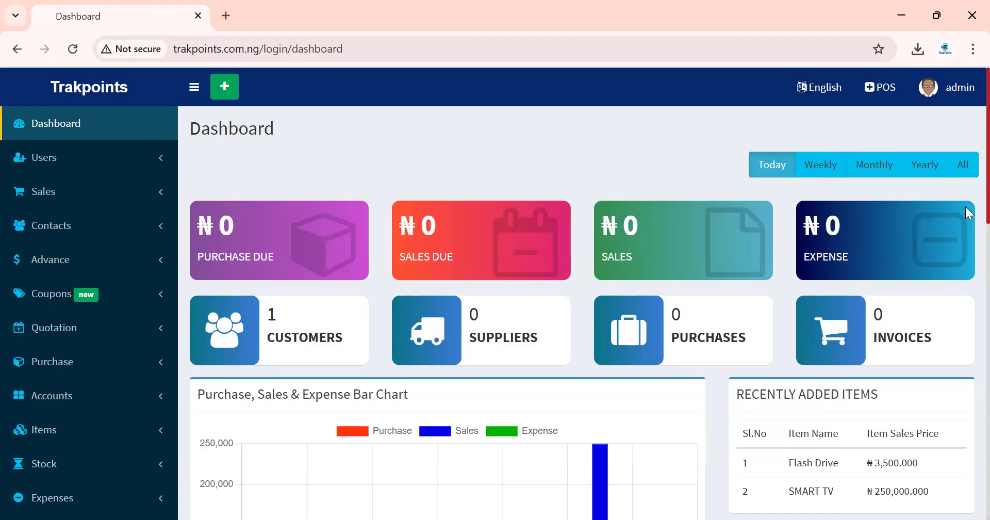
Review the dashboard's bar chart, recently added items, stock alert table and top 10 trending items
scroll(967, 242, down, 4)
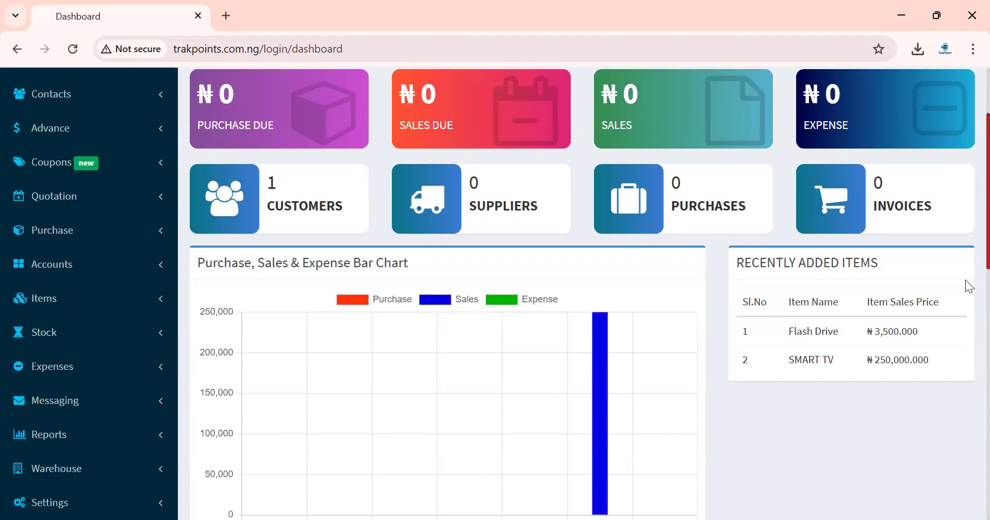
scroll(968, 294, down, 1)
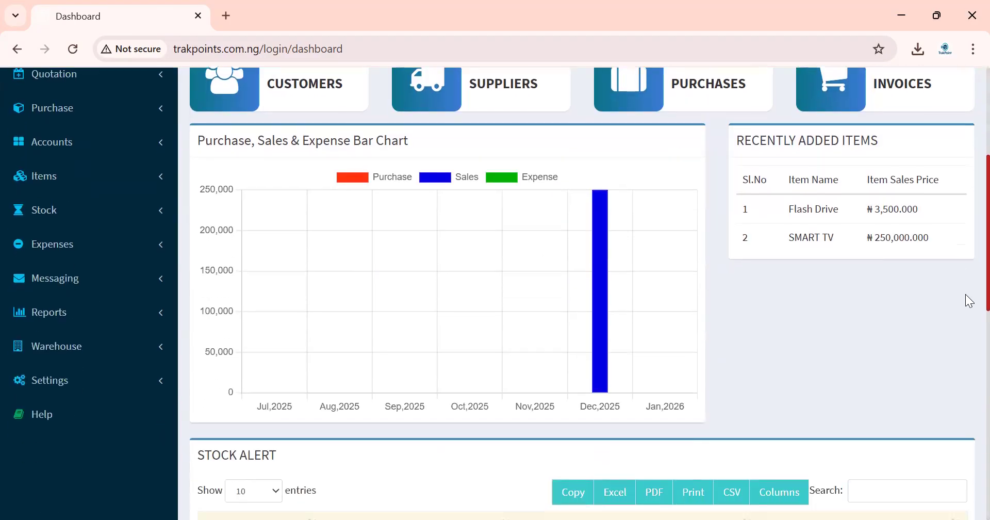
drag(965, 295, 965, 298)
scroll(361, 165, down, 1)
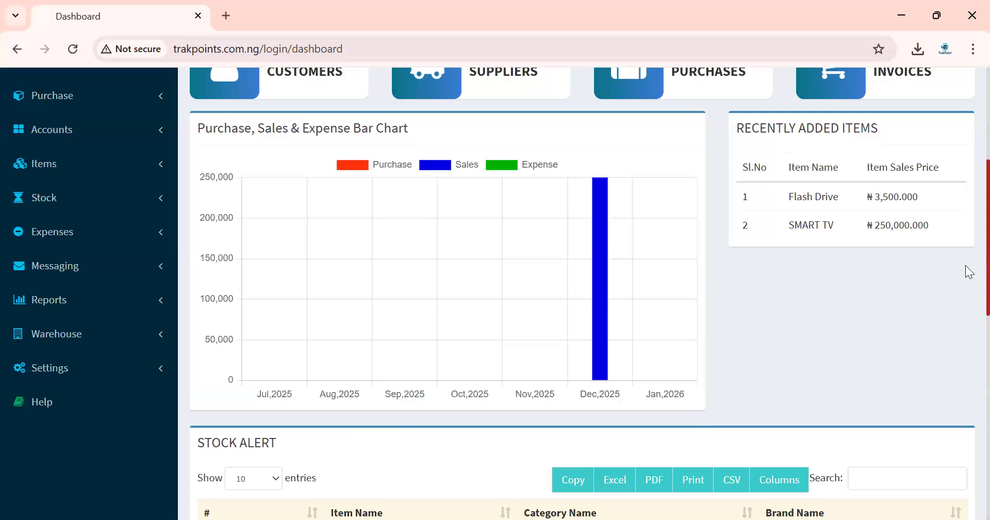
triple_click(744, 125)
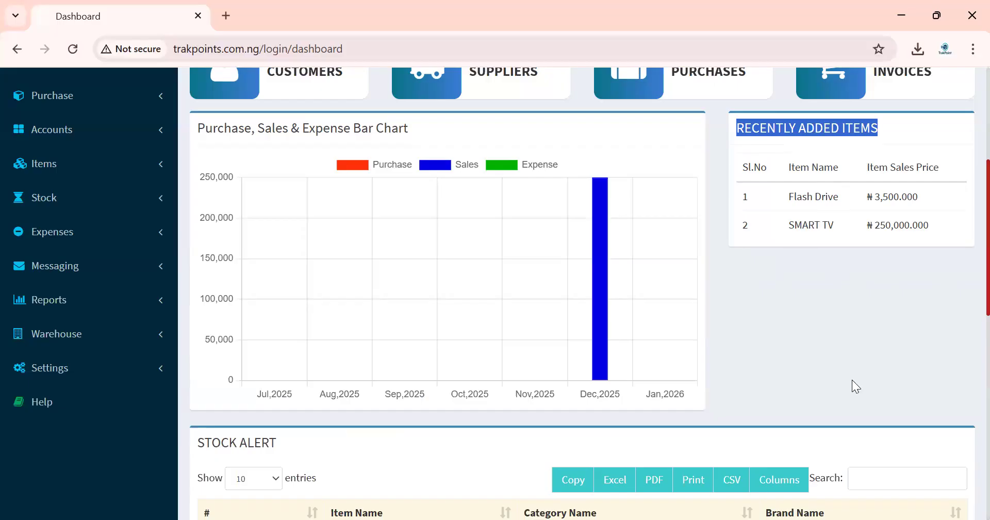
click(899, 126)
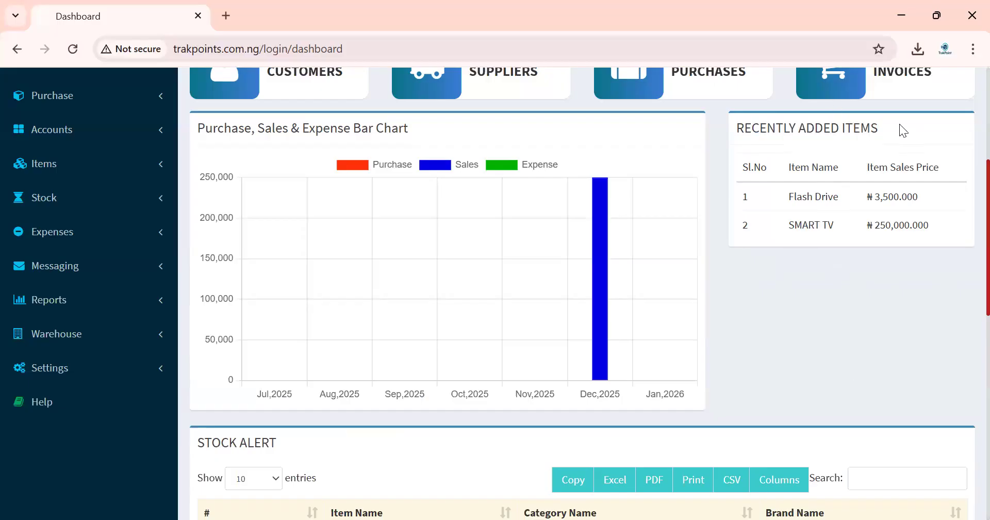
scroll(966, 289, down, 4)
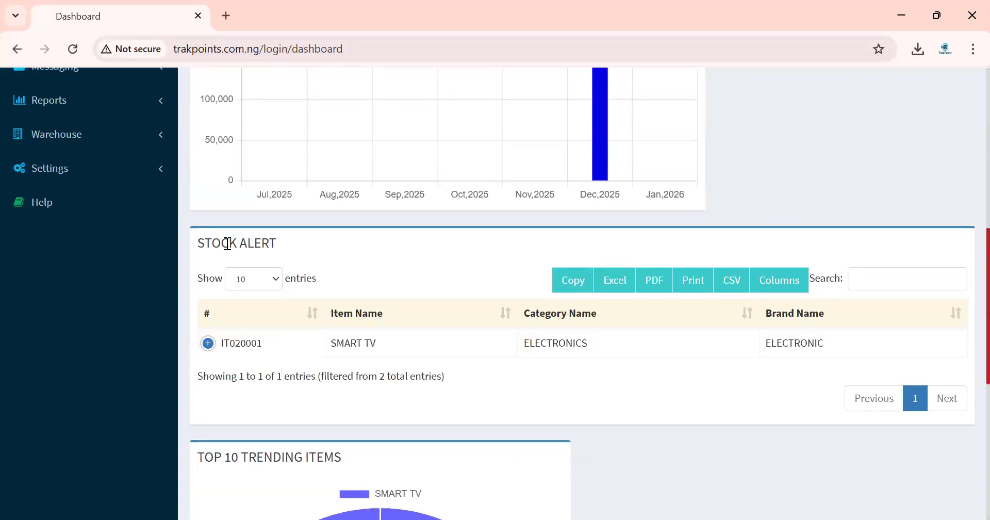
triple_click(227, 244)
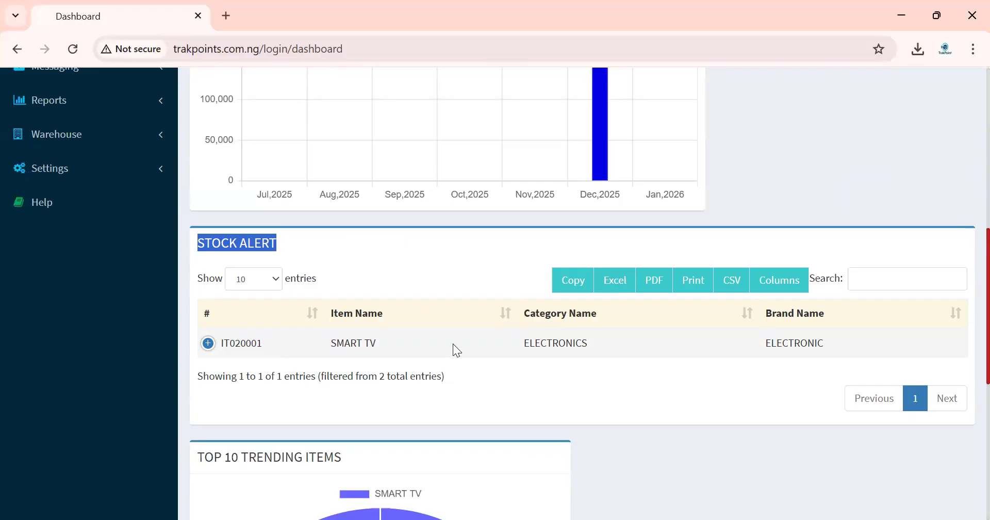
click(483, 248)
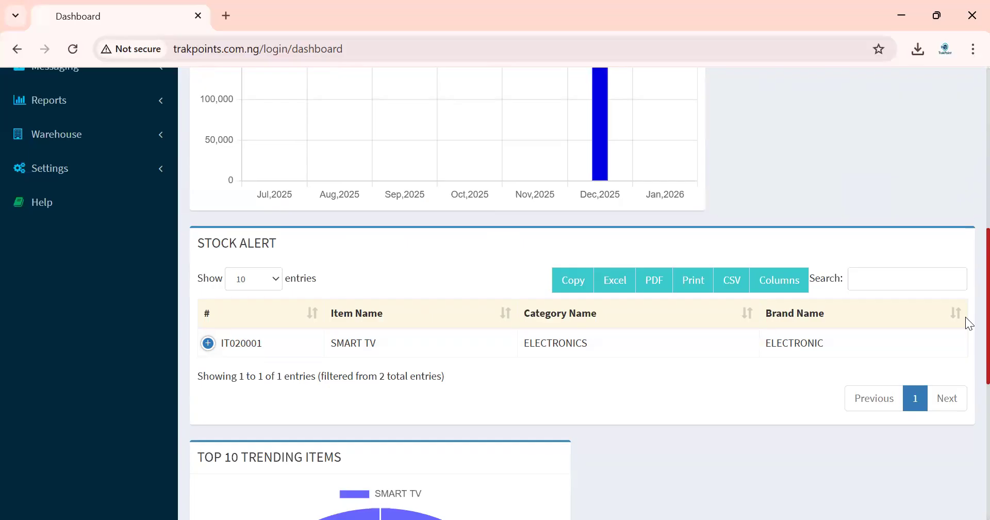
scroll(965, 317, down, 5)
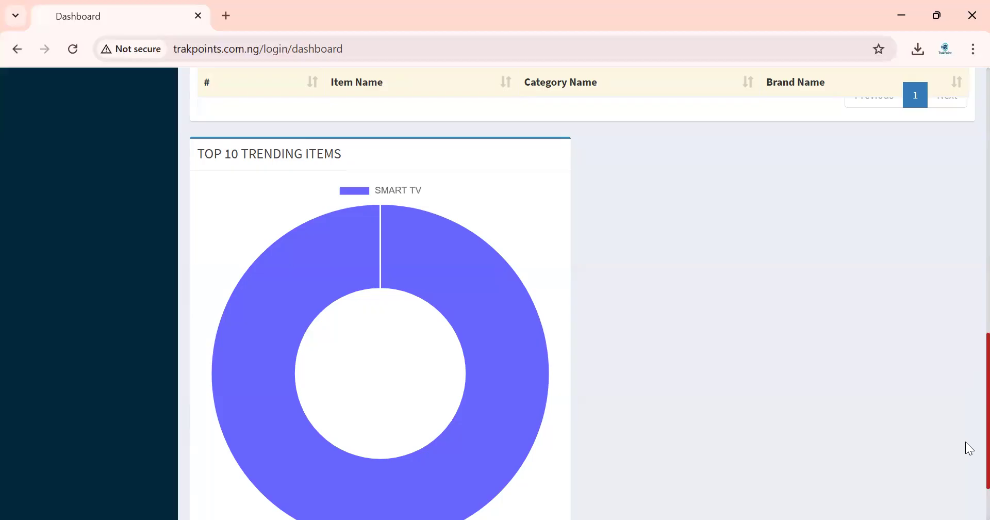
scroll(965, 442, up, 5)
scroll(965, 334, up, 10)
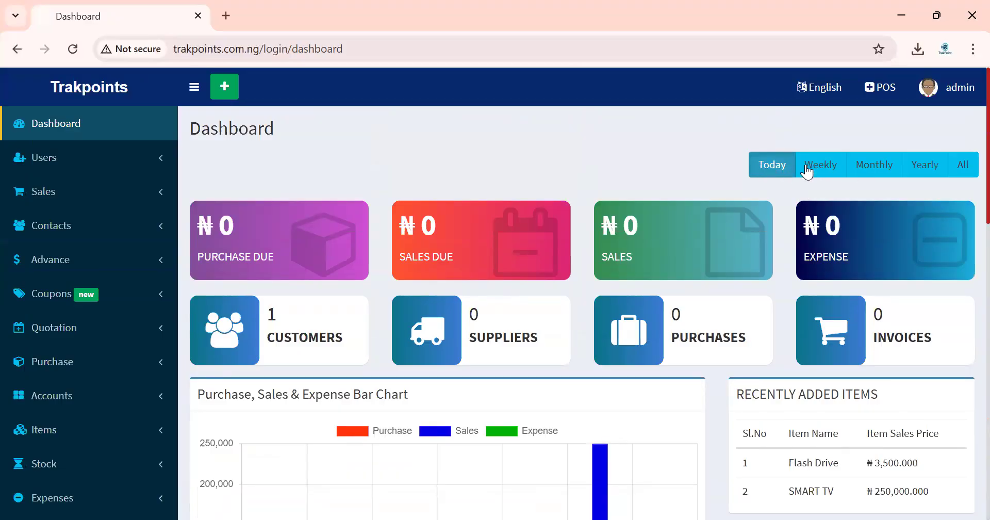
Switch the dashboard summary through the Weekly, Monthly and Yearly periods and examine the customer, invoice and sales figures
click(807, 170)
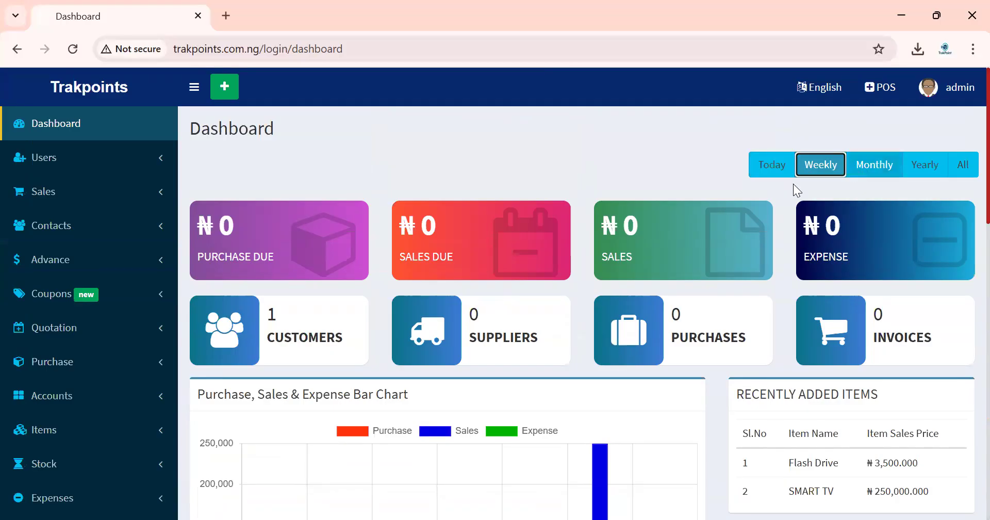
click(868, 177)
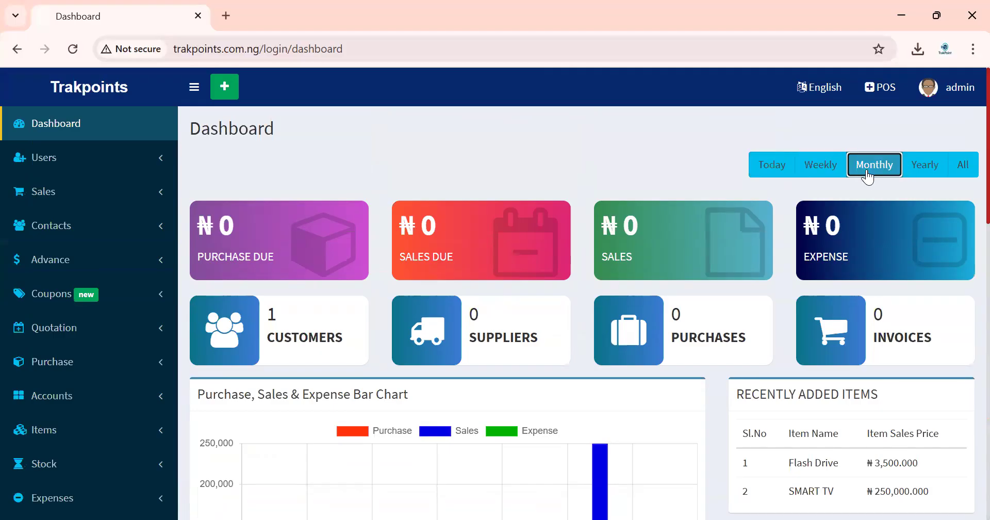
click(920, 172)
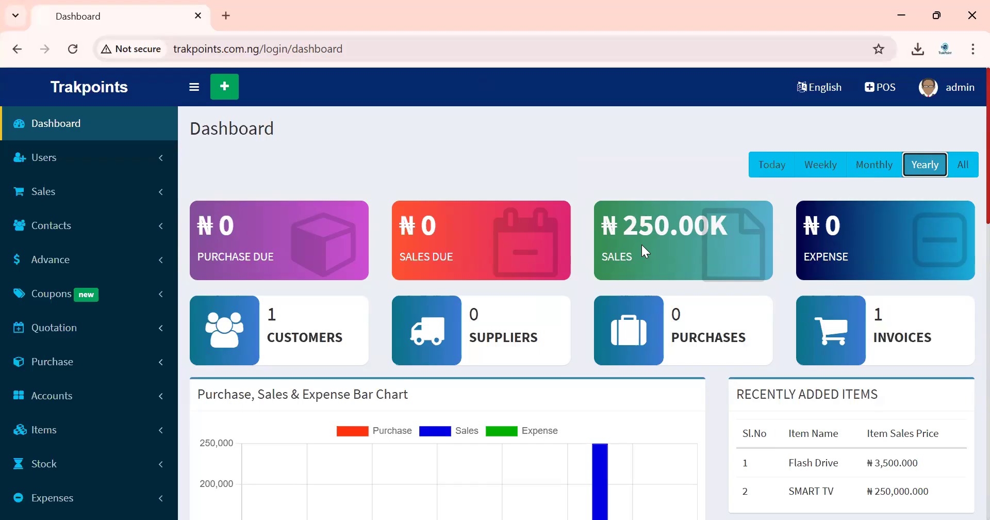
double_click(279, 338)
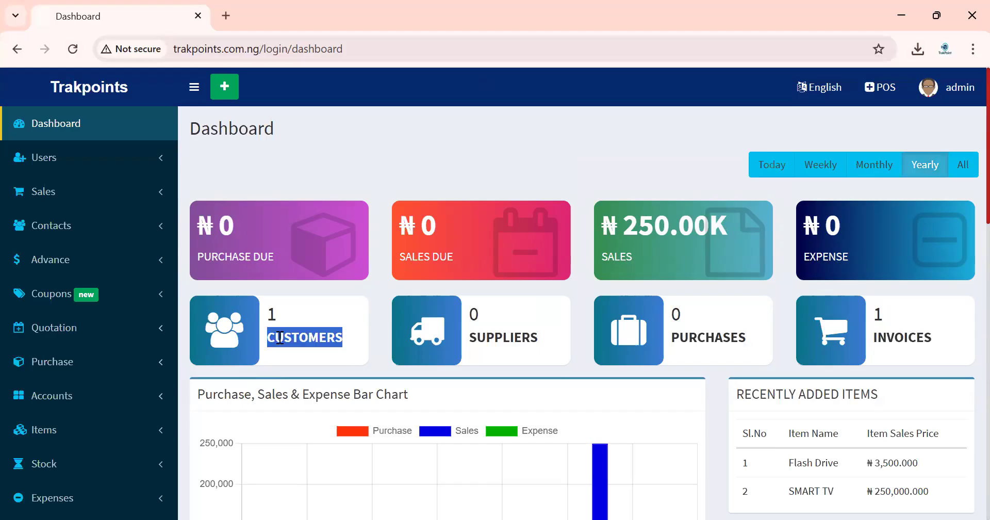
double_click(894, 342)
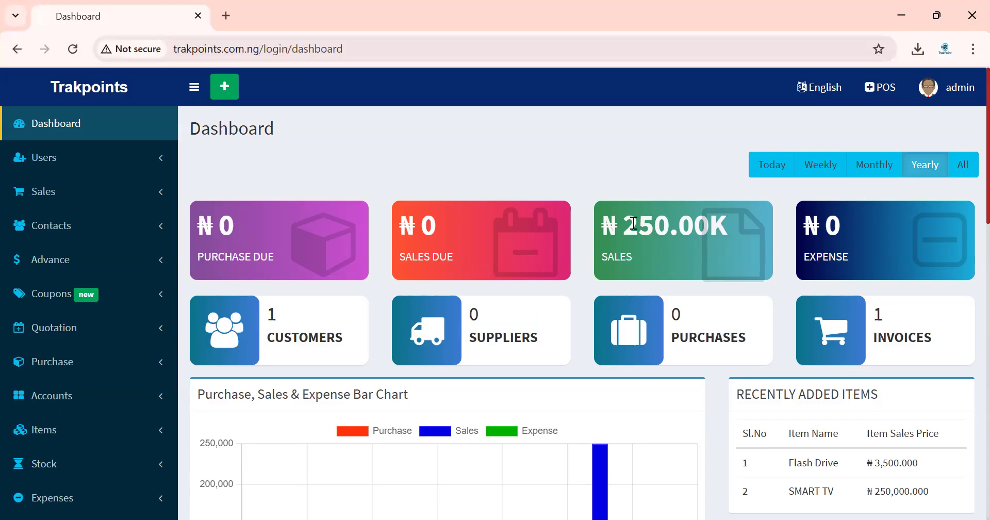
triple_click(633, 223)
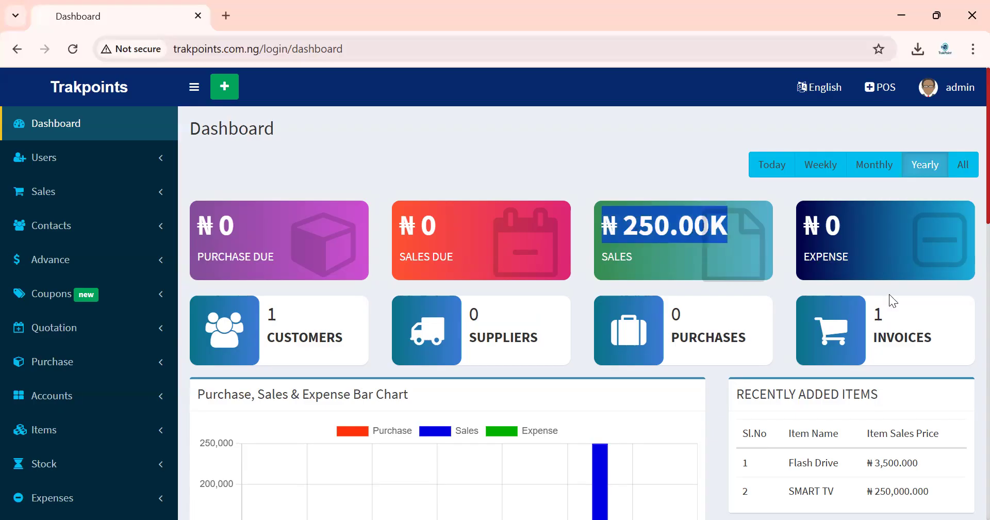
click(617, 155)
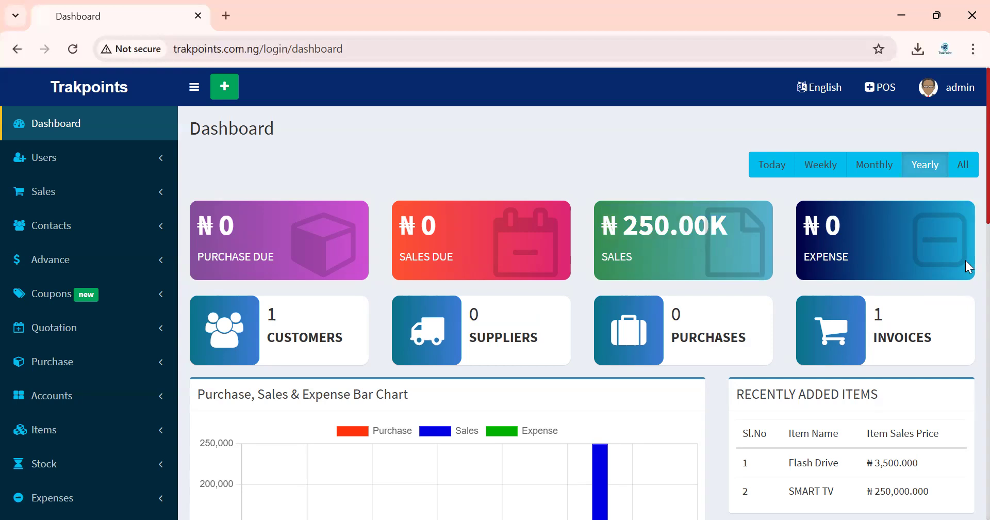
scroll(967, 268, down, 5)
scroll(967, 330, down, 2)
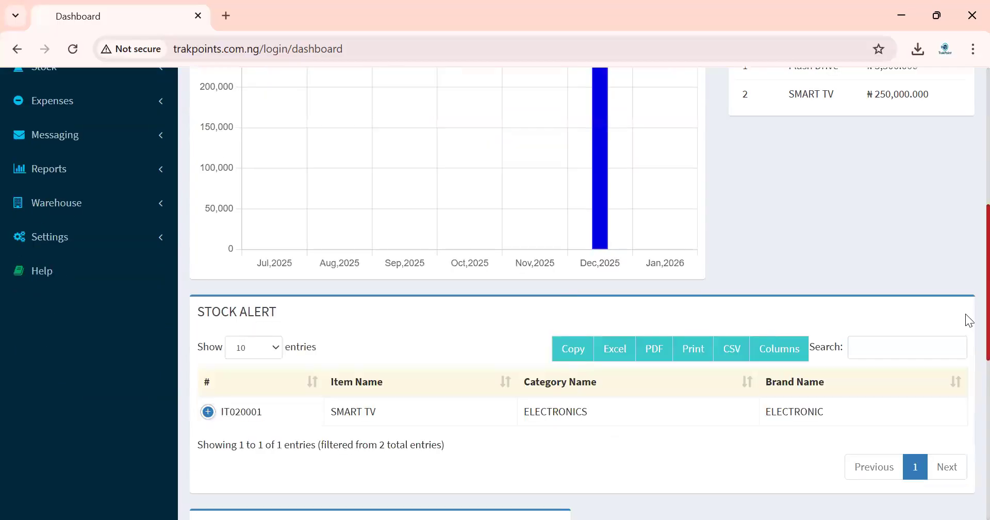
scroll(965, 258, up, 8)
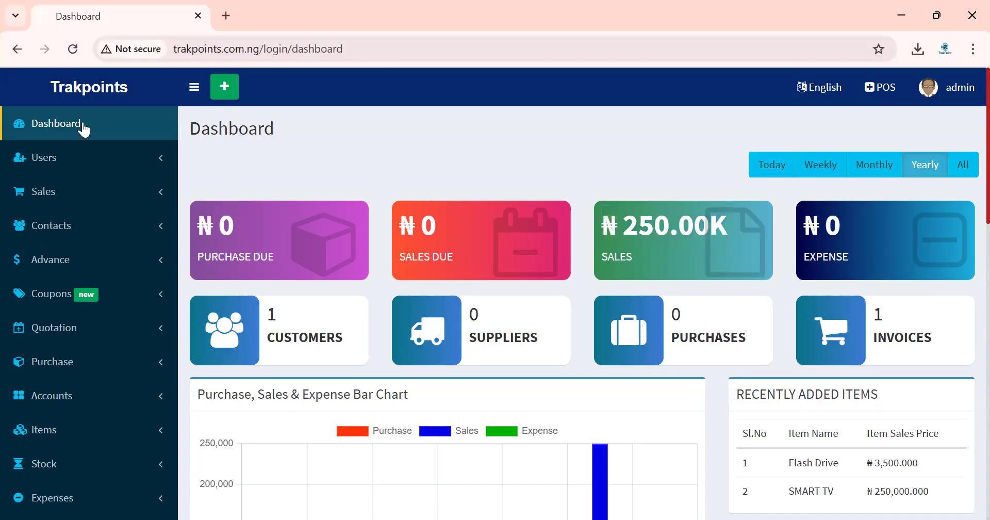
Look over the Users and Sales sections, and open the POS page for recording a sale
click(139, 160)
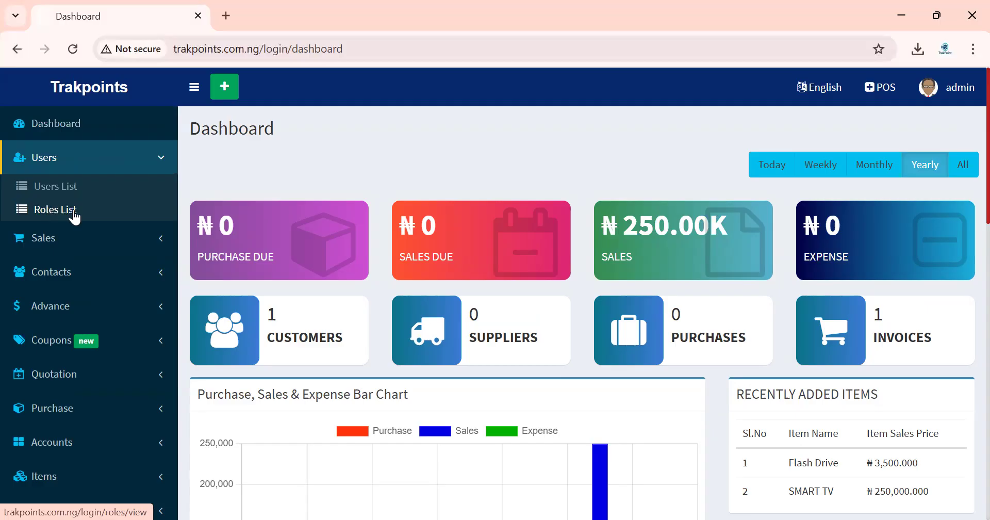
click(133, 163)
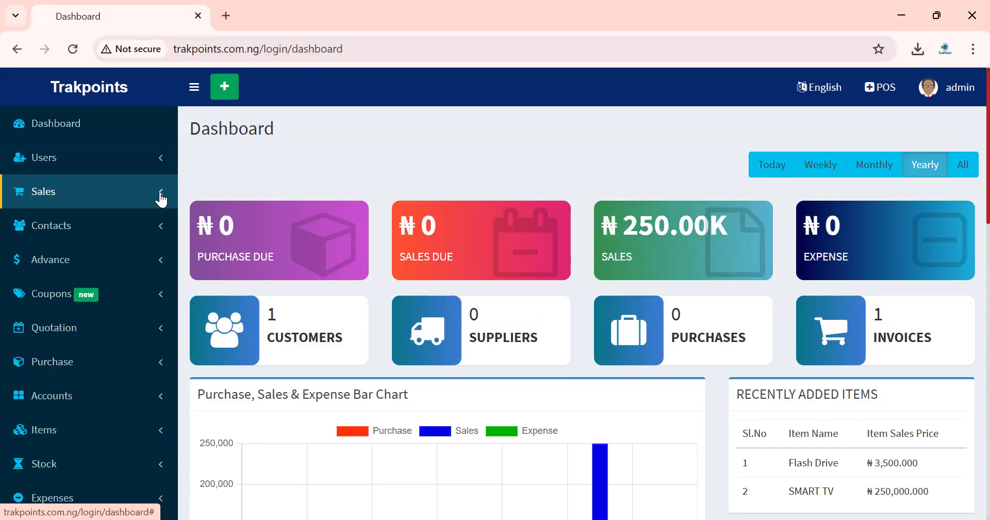
click(162, 199)
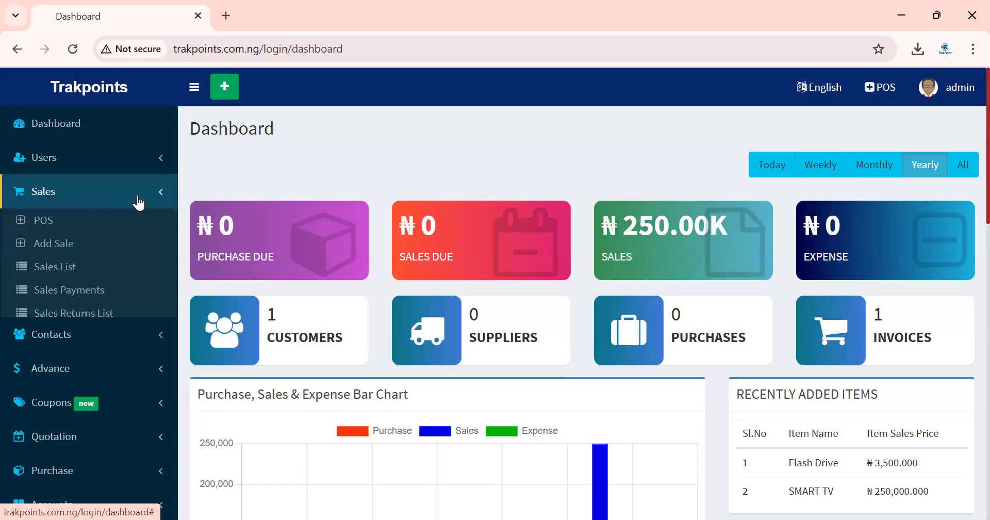
click(157, 192)
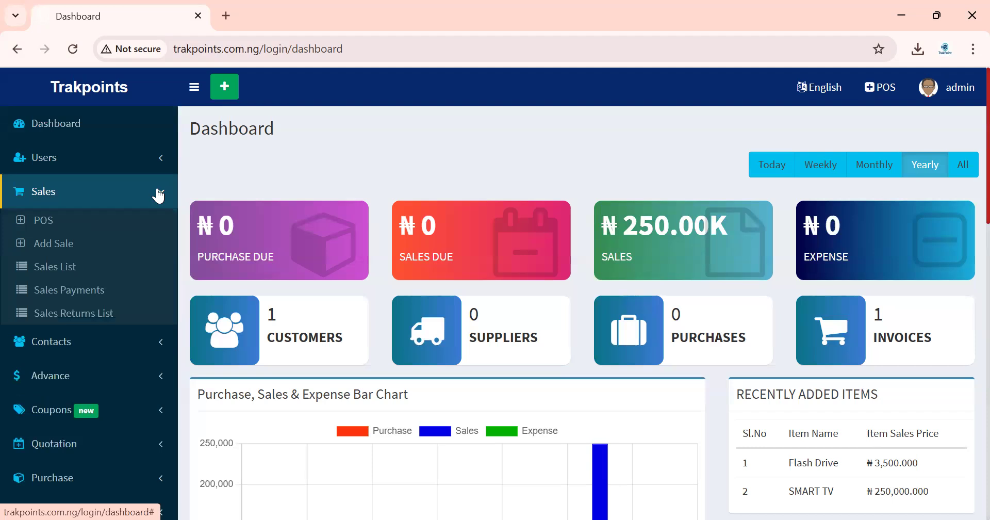
click(44, 221)
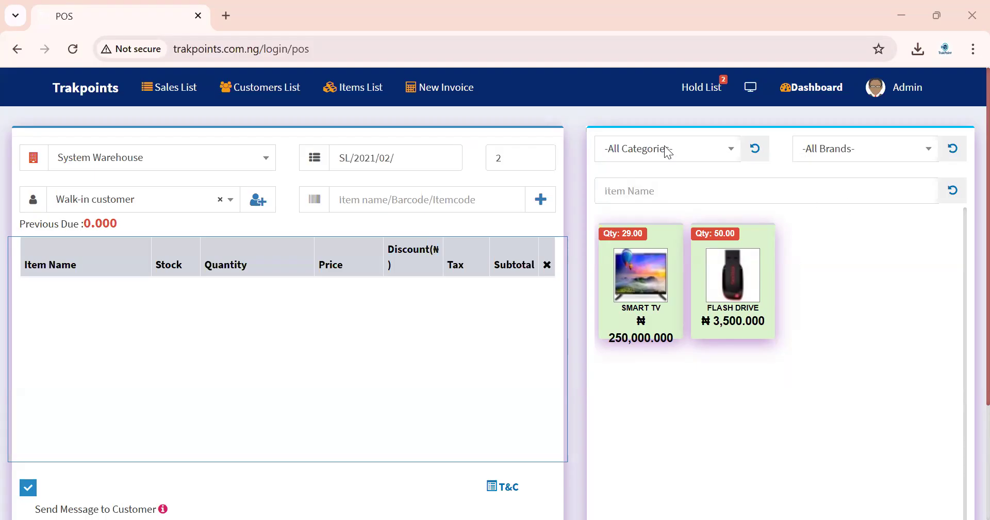
View the category and brand filter options available for the items on the POS page
click(623, 155)
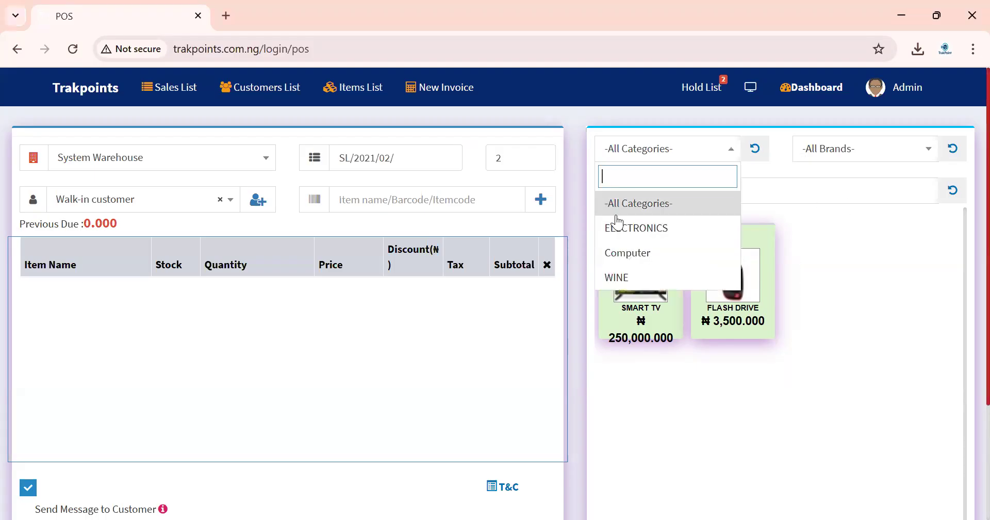
click(846, 155)
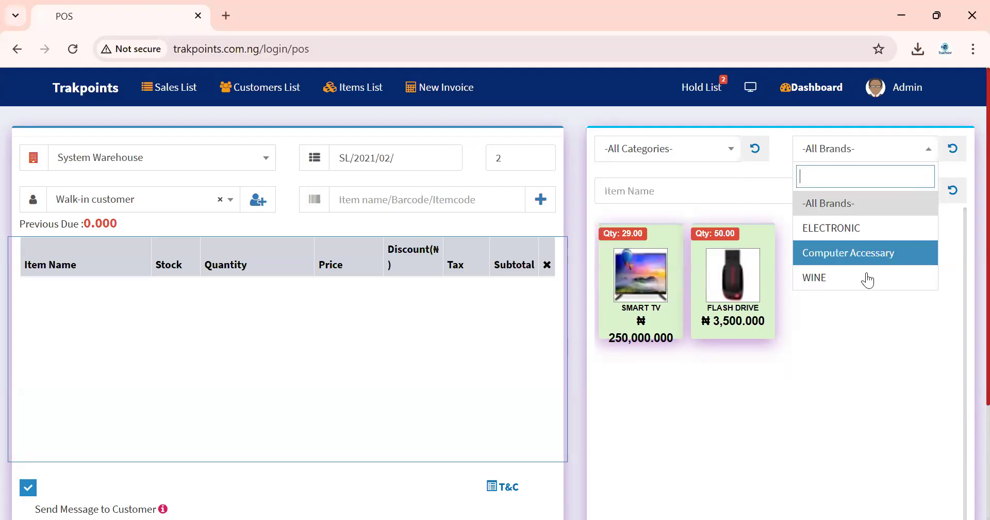
click(860, 333)
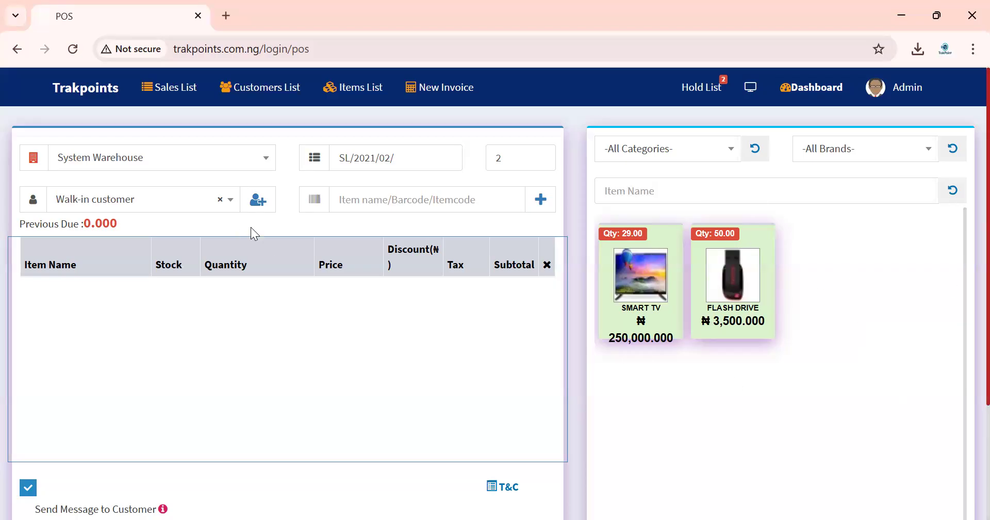
Find SMART TV and Flash Drive by item name and add both to the walk-in customer's sale
click(342, 199)
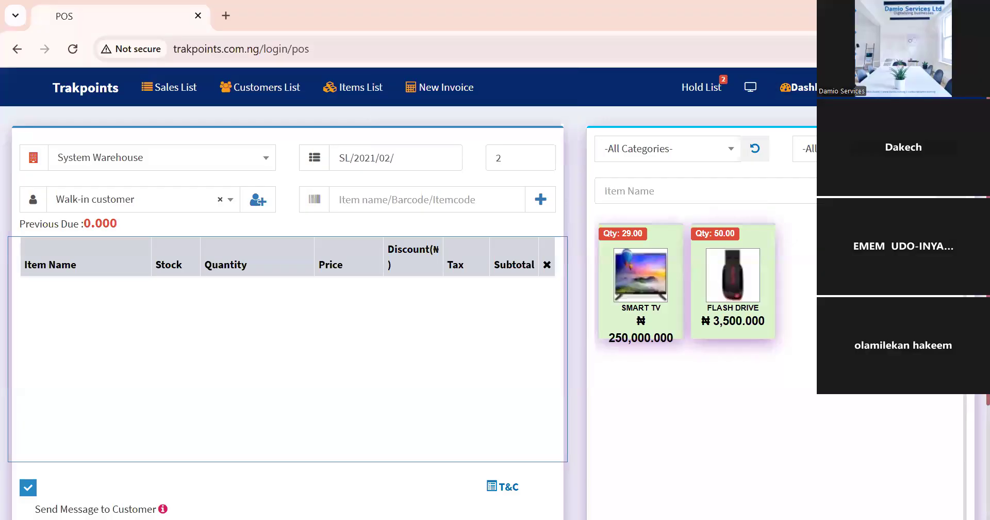
click(426, 200)
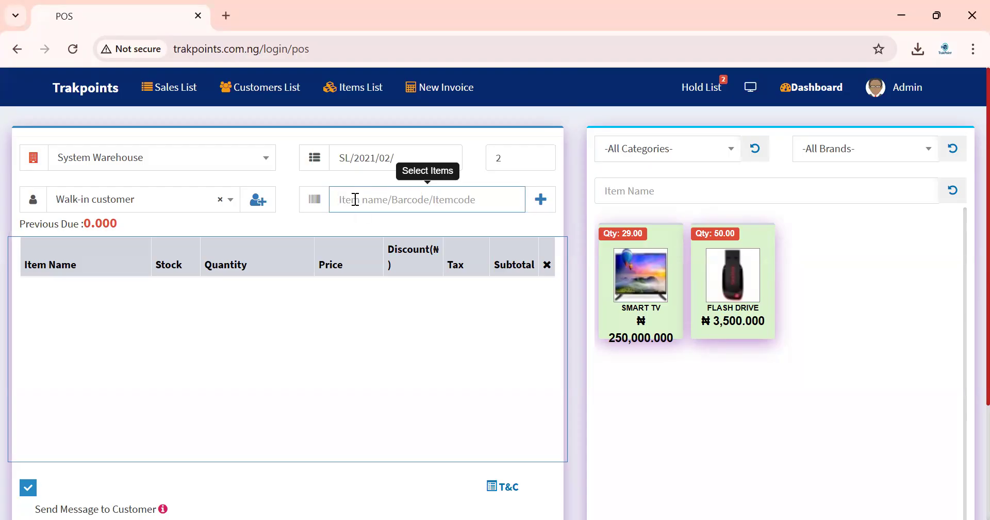
text(sma)
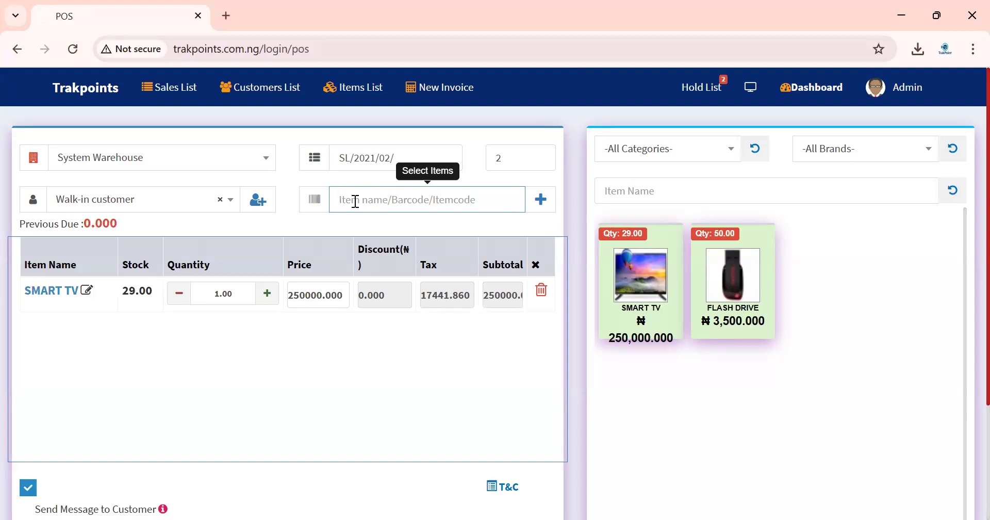
text(fal)
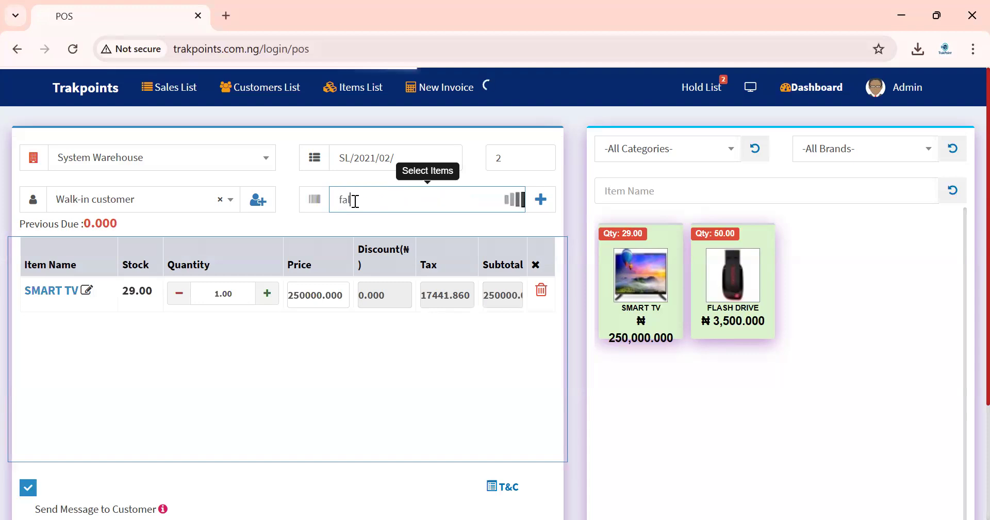
key(BackSpace)
key(BackSpace)
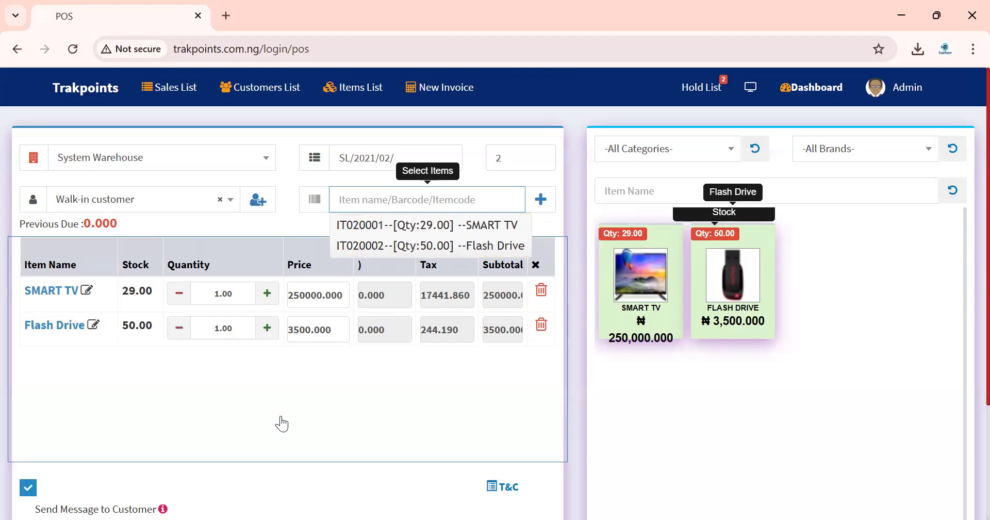
Set the sale quantities to 3 for SMART TV and 2 for Flash Drive
click(263, 303)
click(263, 303)
click(263, 303)
click(175, 298)
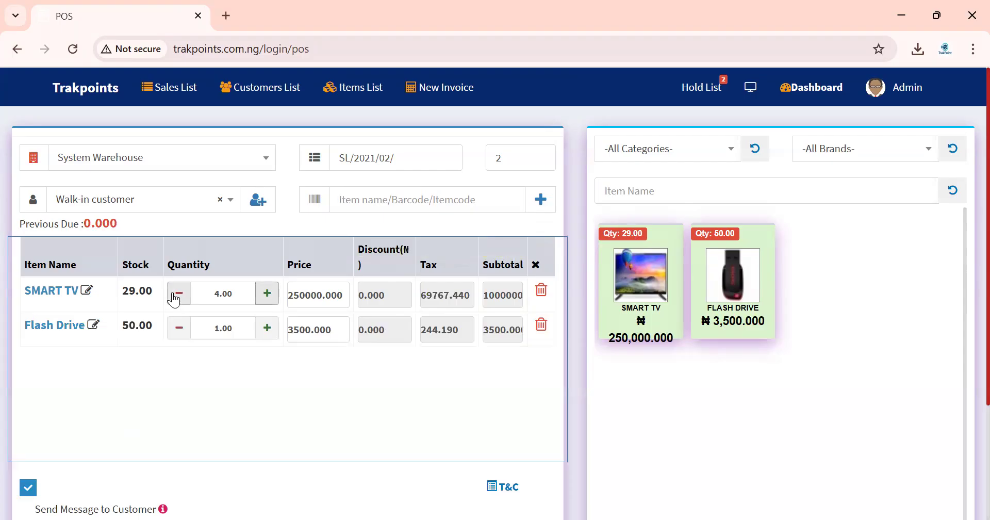
click(263, 331)
click(264, 331)
click(177, 329)
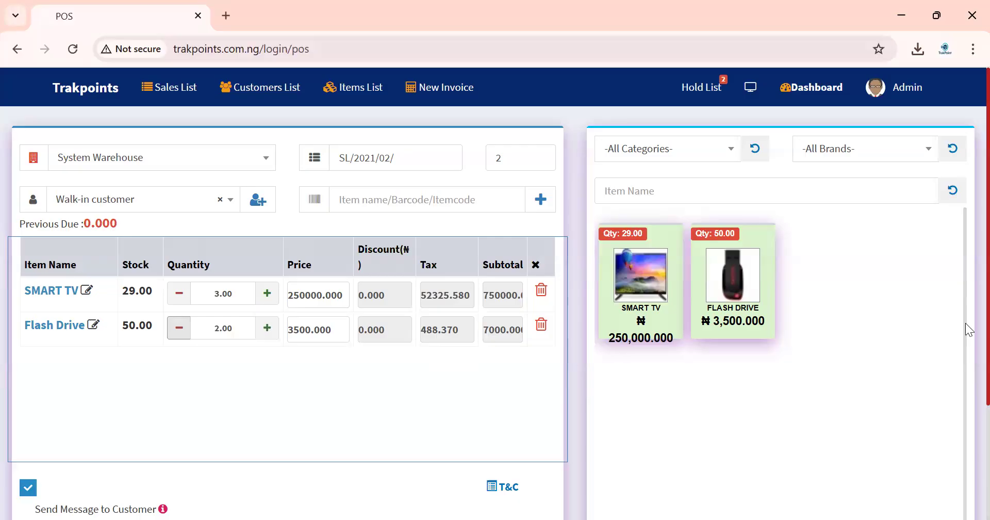
Review the sale's totals and payment options, and reduce the SMART TV quantity to 2
scroll(965, 323, down, 3)
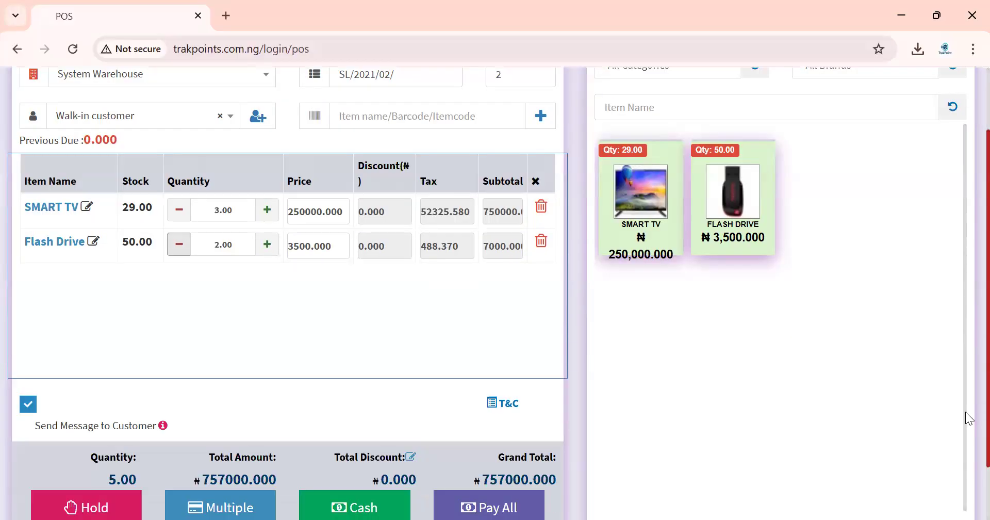
scroll(965, 413, down, 1)
scroll(965, 371, up, 4)
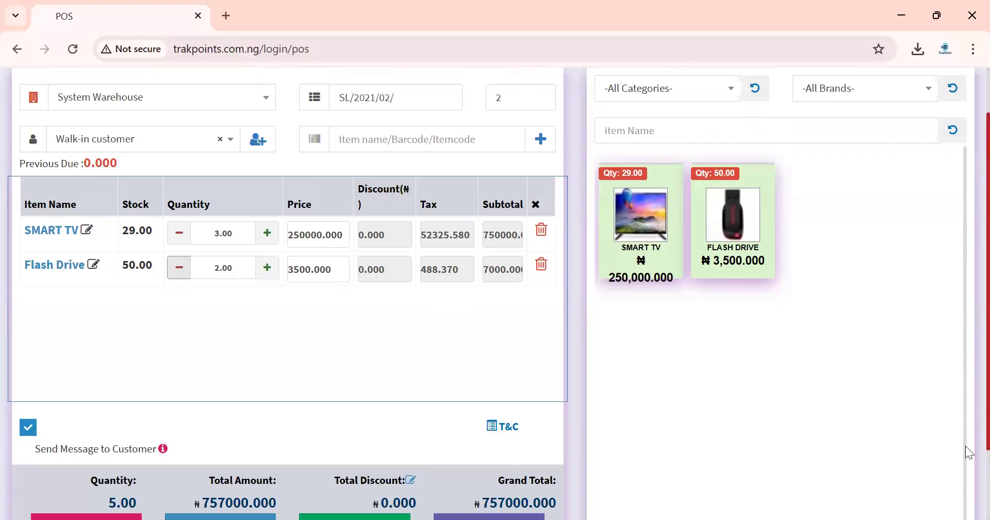
scroll(965, 443, down, 4)
drag(965, 449, 966, 437)
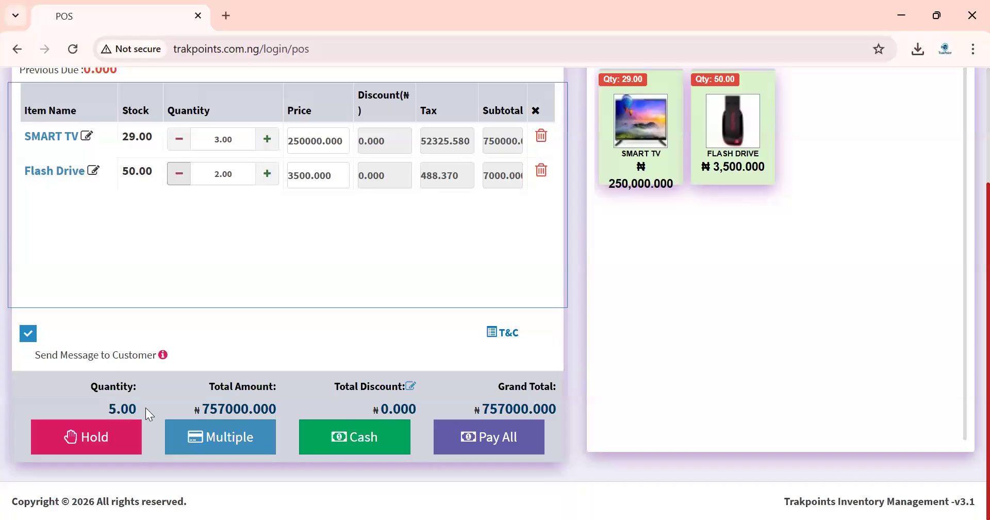
click(179, 147)
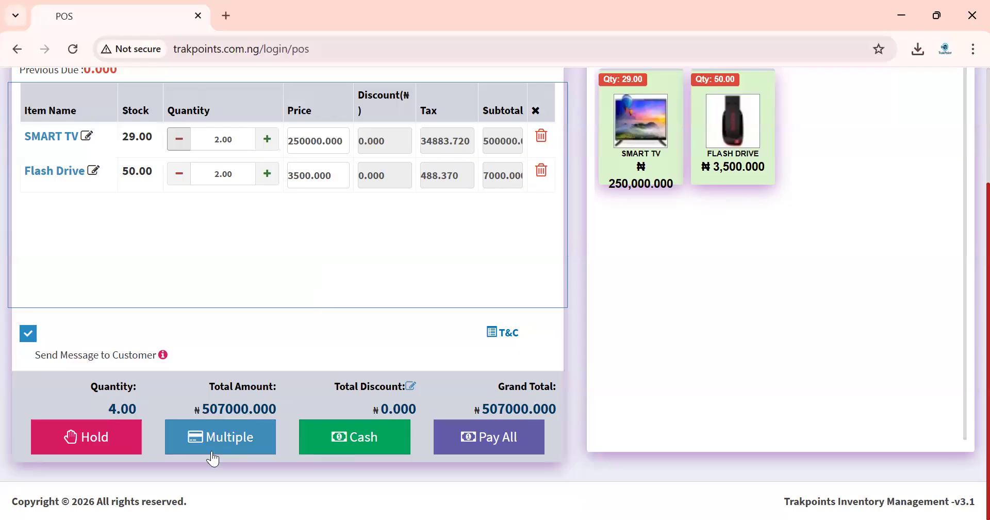
View the multiple-payment form and the customer choices for the sale, closing both without making changes
click(219, 437)
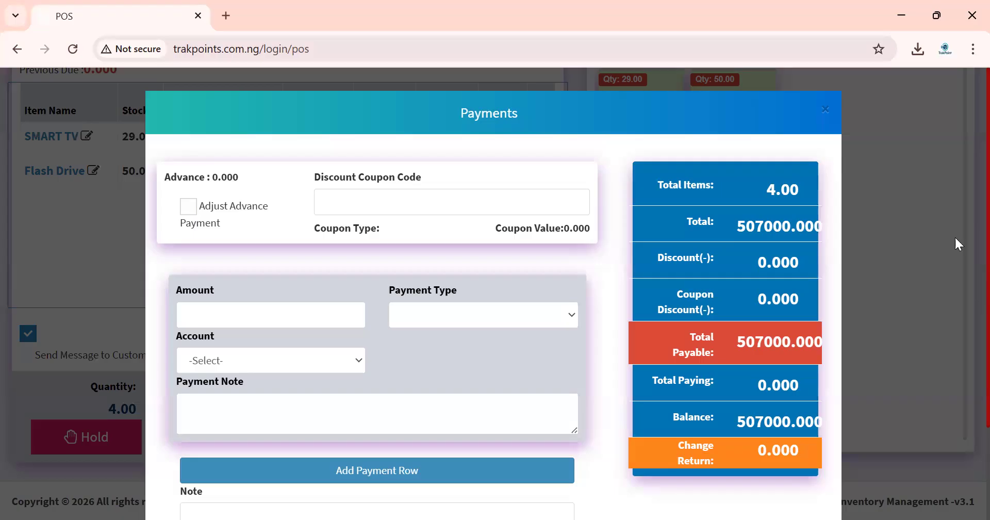
click(825, 110)
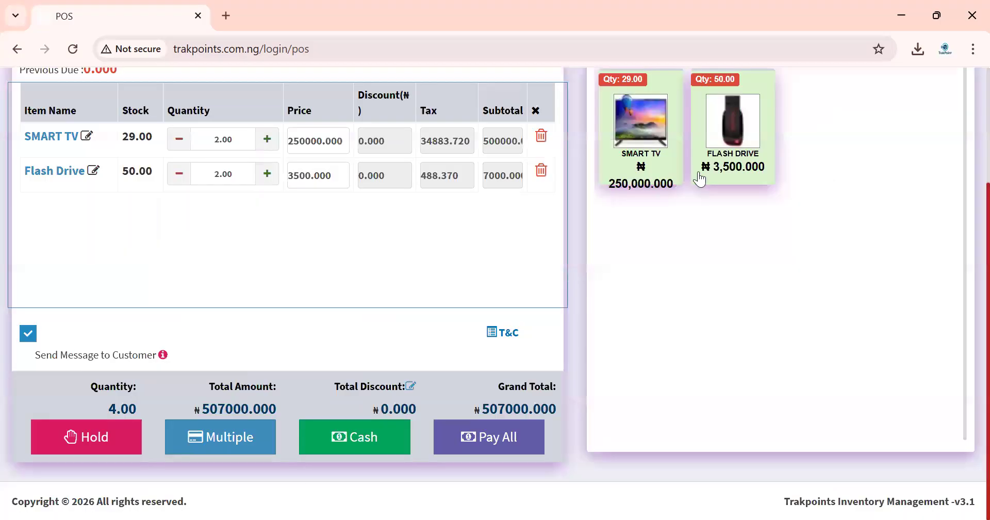
scroll(965, 88, up, 3)
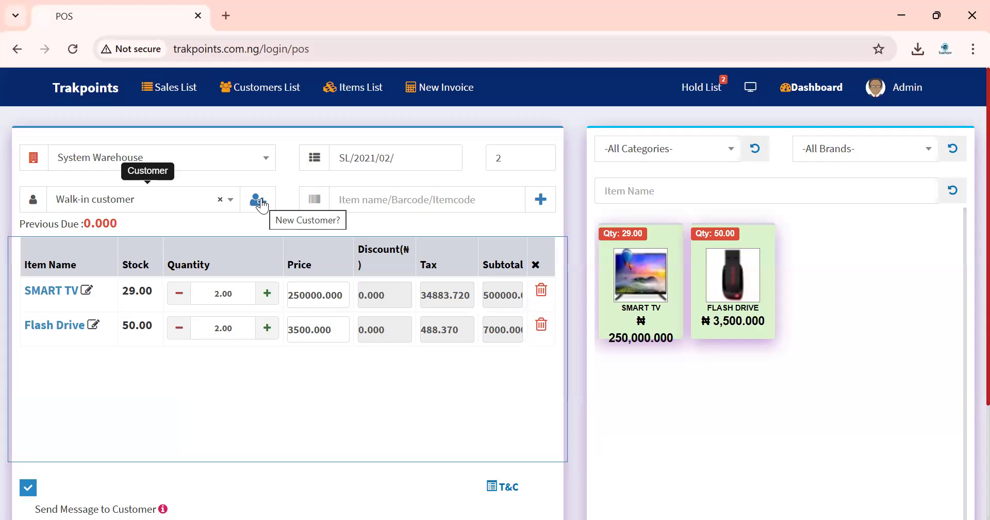
click(232, 201)
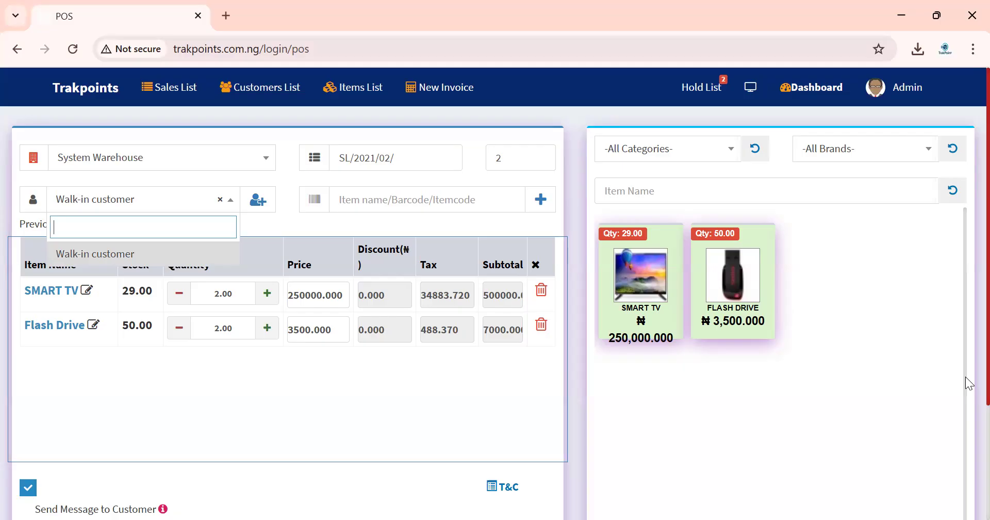
scroll(965, 420, down, 3)
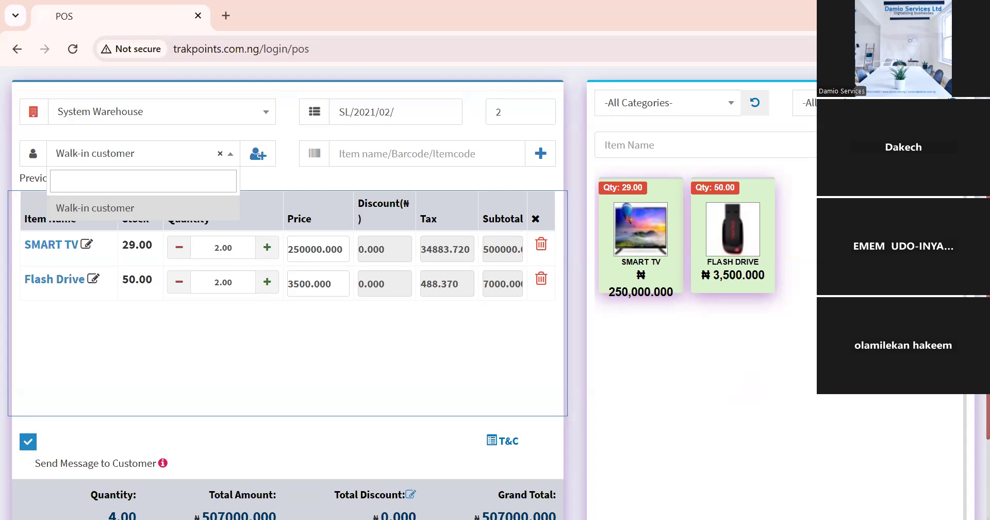
key(Escape)
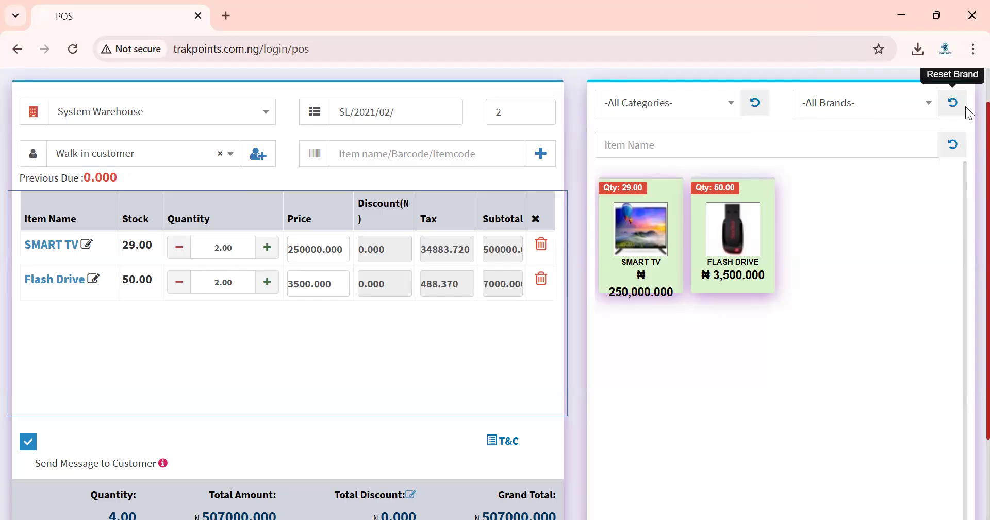
Put the walk-in customer's sale on hold under the reference dya
scroll(965, 170, up, 1)
scroll(965, 312, down, 2)
scroll(966, 312, down, 1)
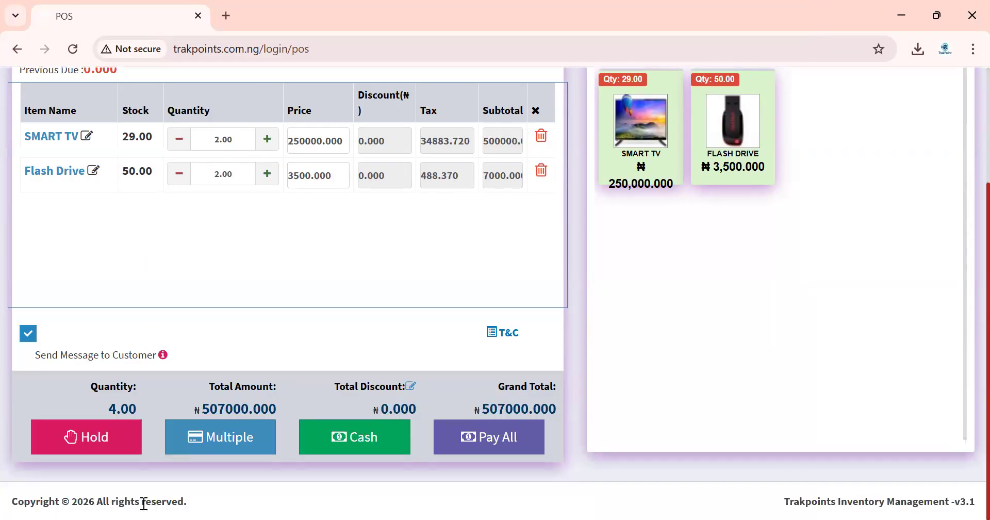
click(85, 446)
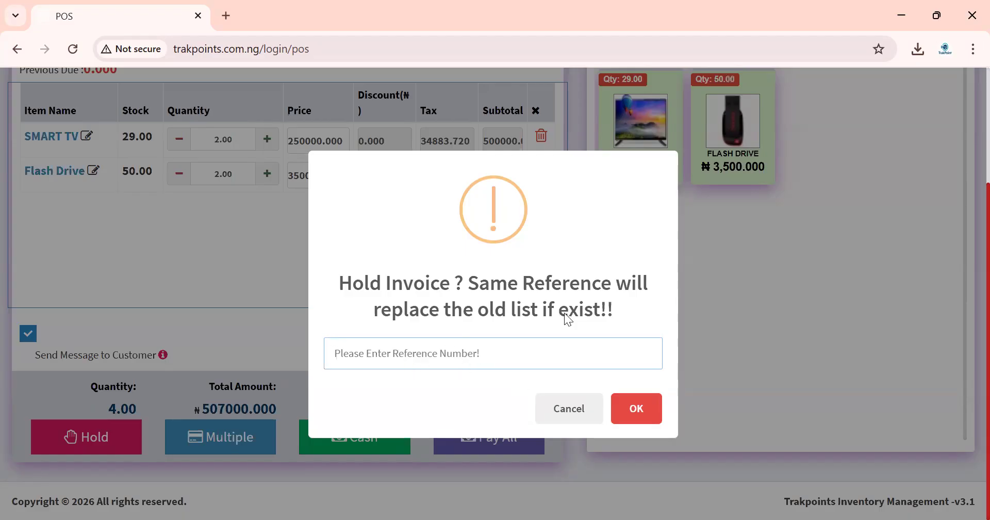
click(636, 411)
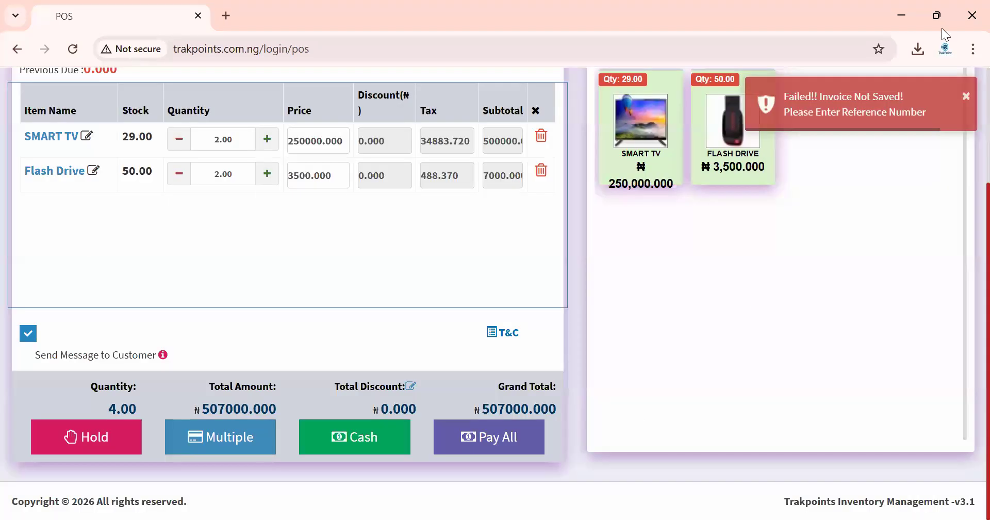
click(98, 456)
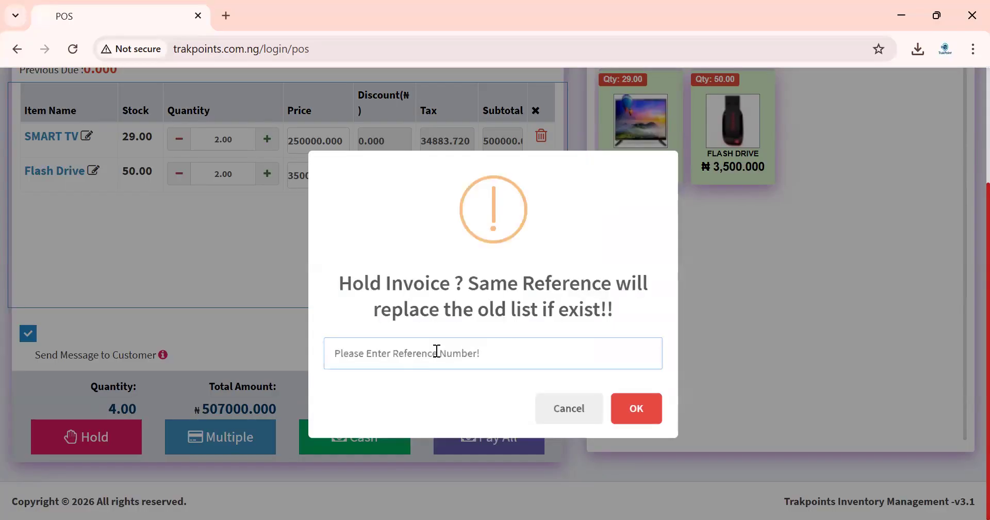
text(dya)
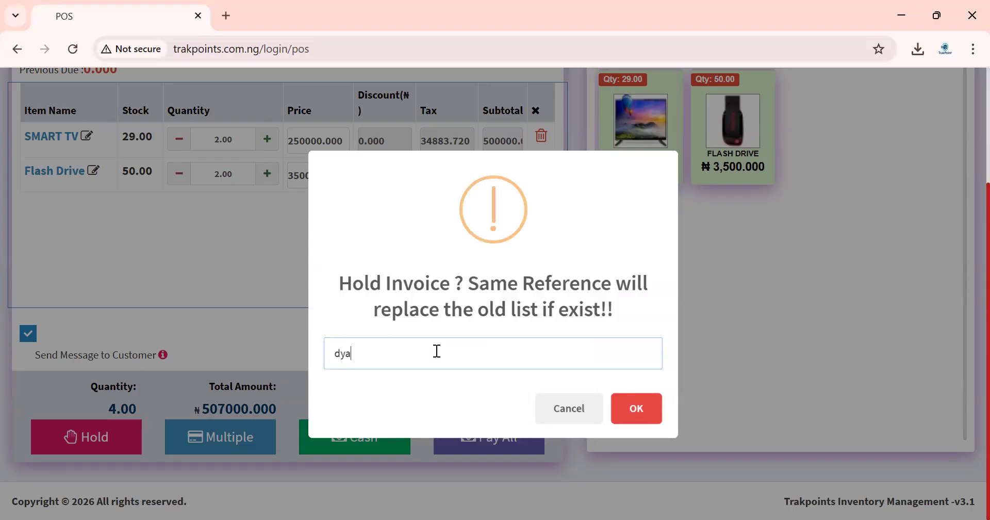
click(626, 409)
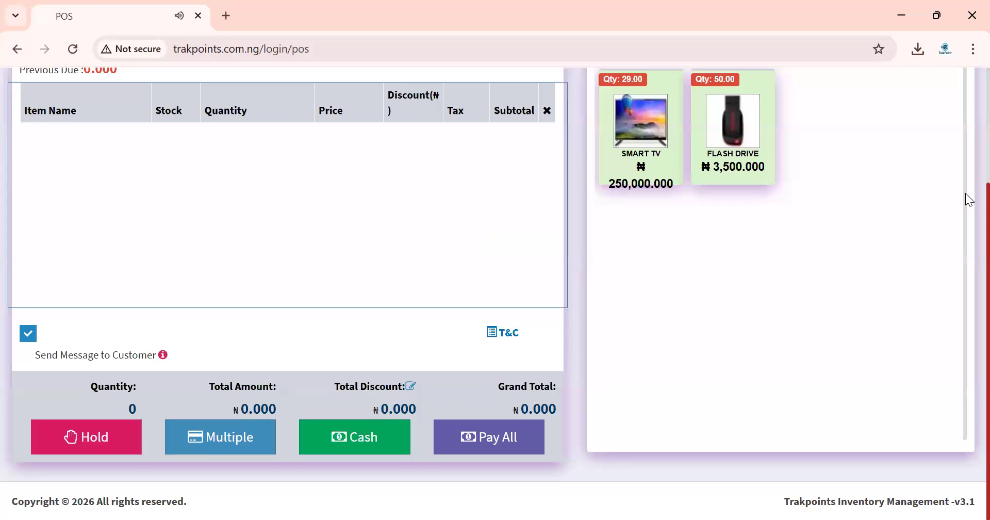
Reload the held invoice with reference dya into the POS sale
scroll(967, 119, up, 3)
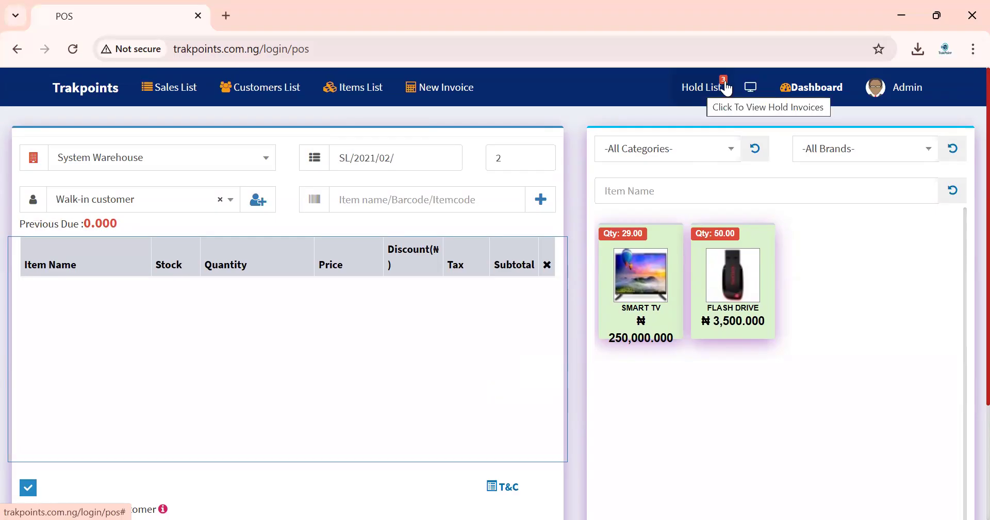
click(698, 95)
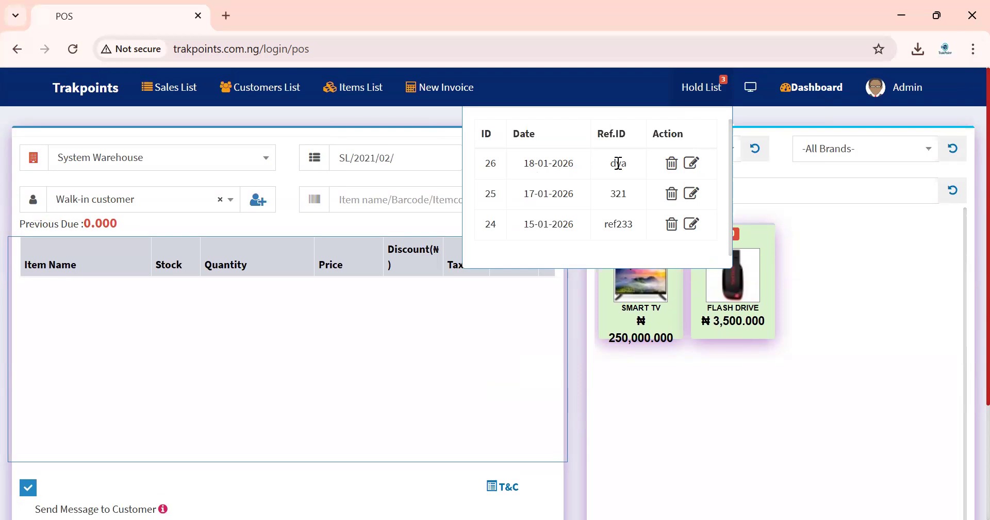
click(693, 164)
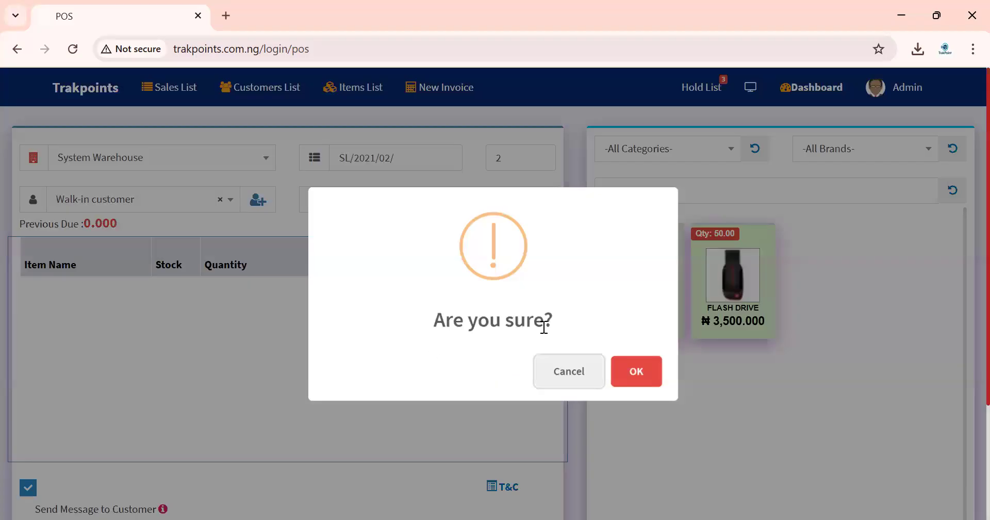
click(632, 383)
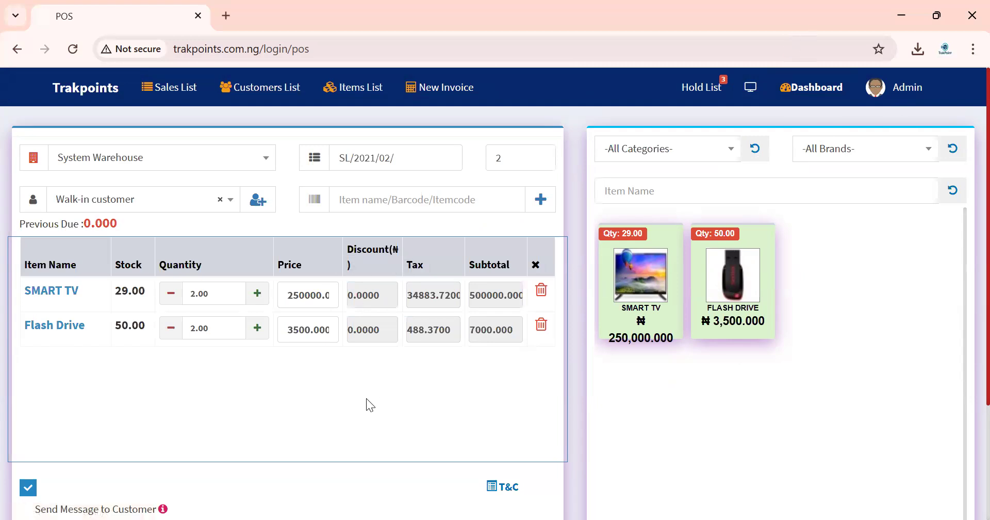
Return to the dashboard and look over the options in the Contacts, Advance and Coupons sections
click(817, 90)
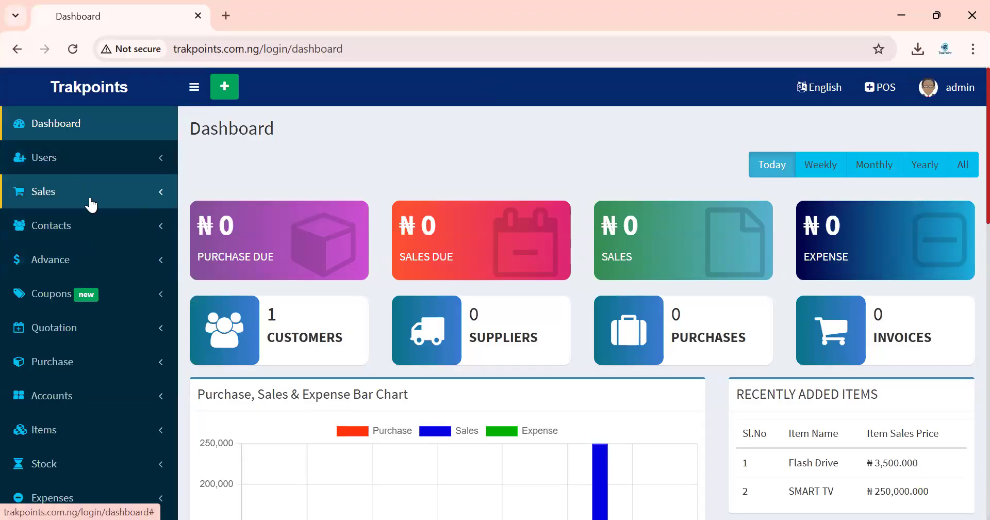
click(150, 232)
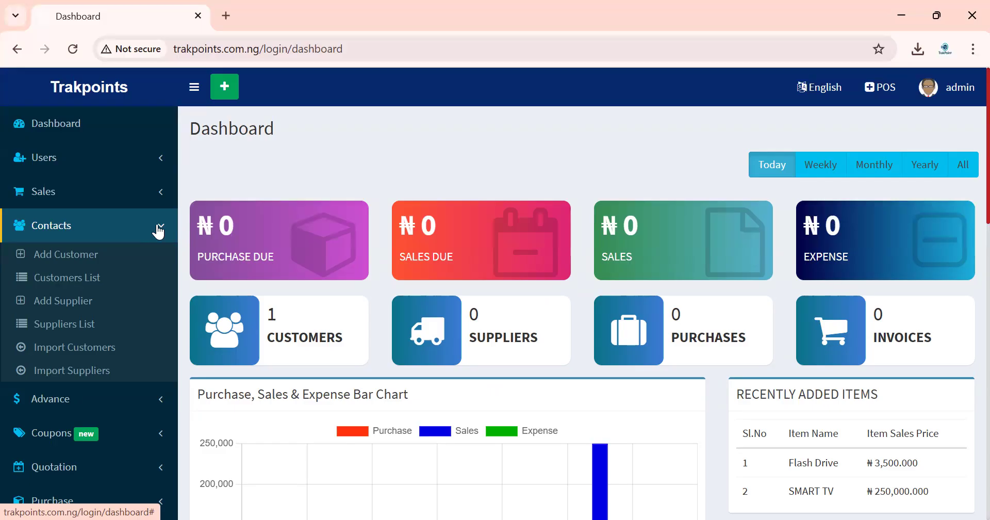
click(159, 231)
click(152, 261)
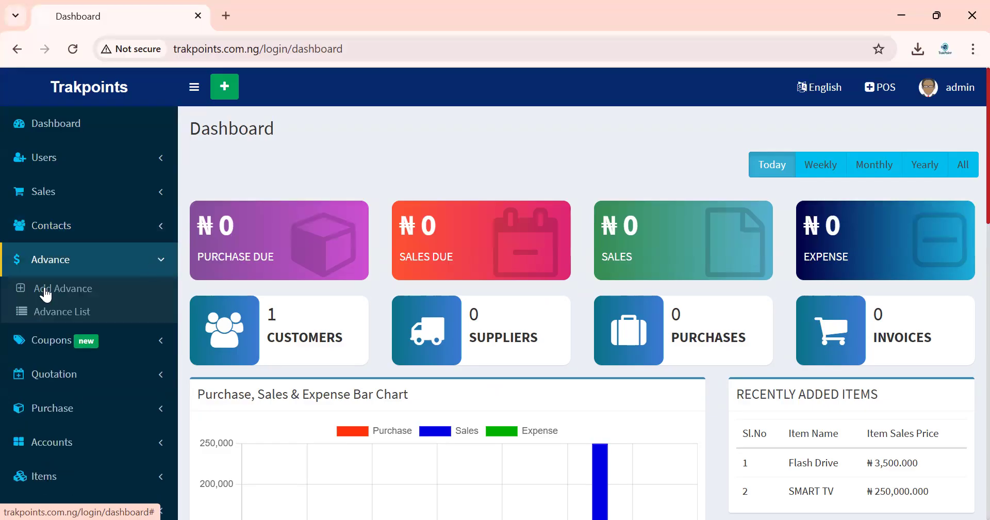
click(128, 265)
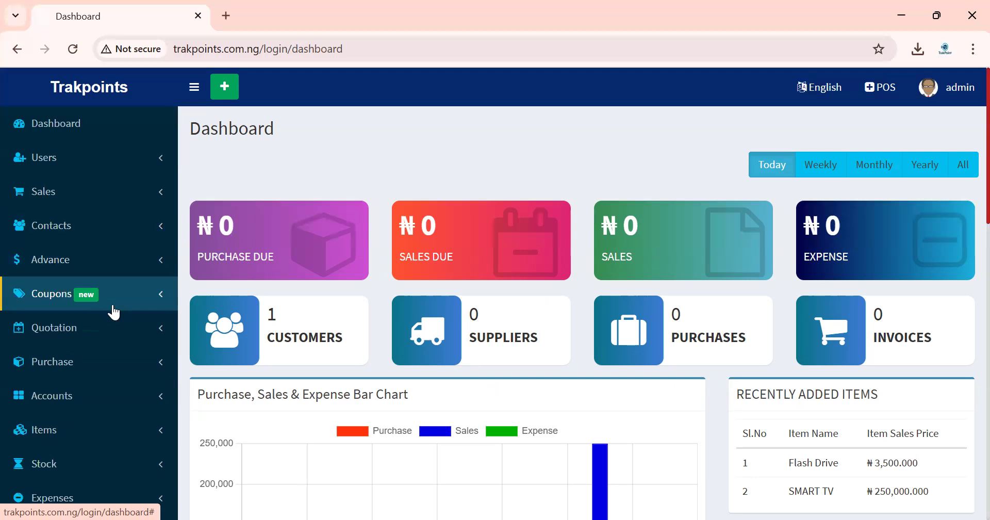
click(126, 308)
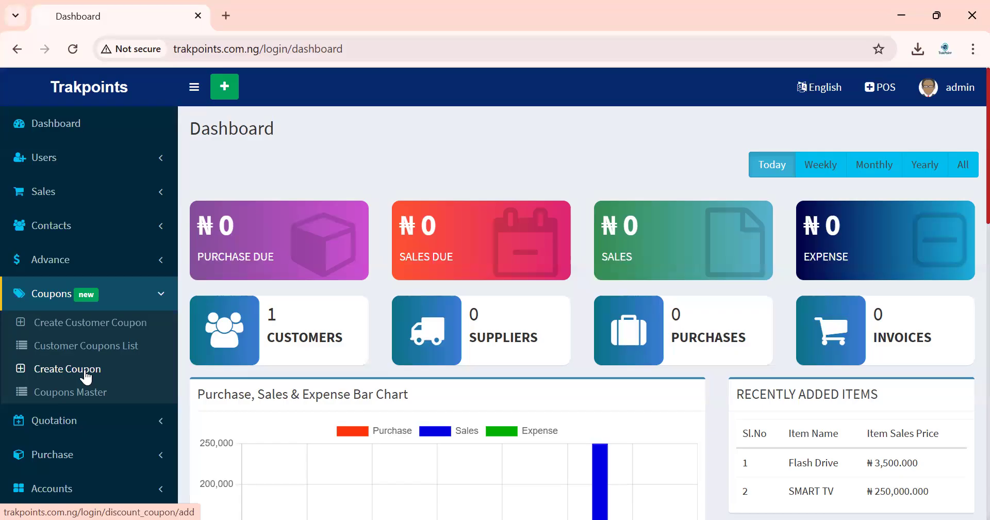
click(145, 298)
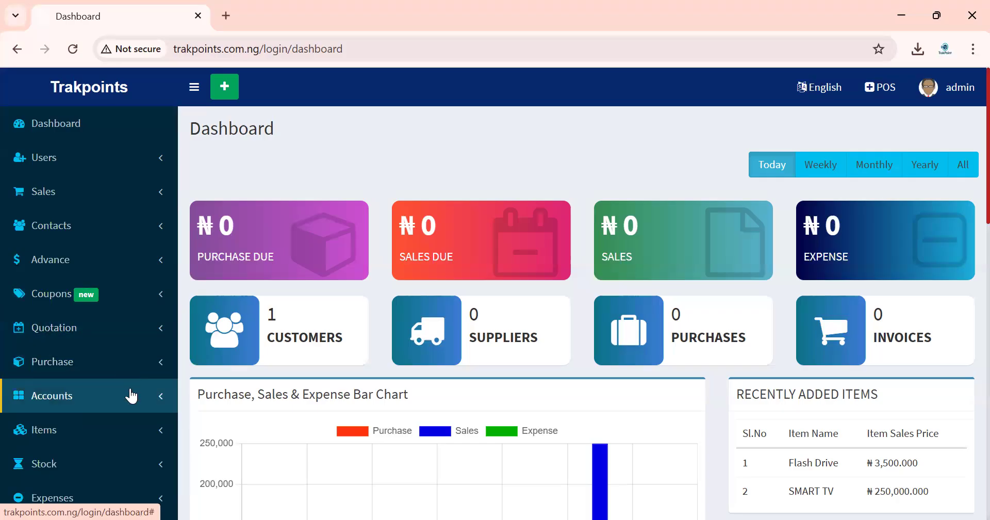
Look over the Purchase section's options and view the Purchase Returns List
click(111, 367)
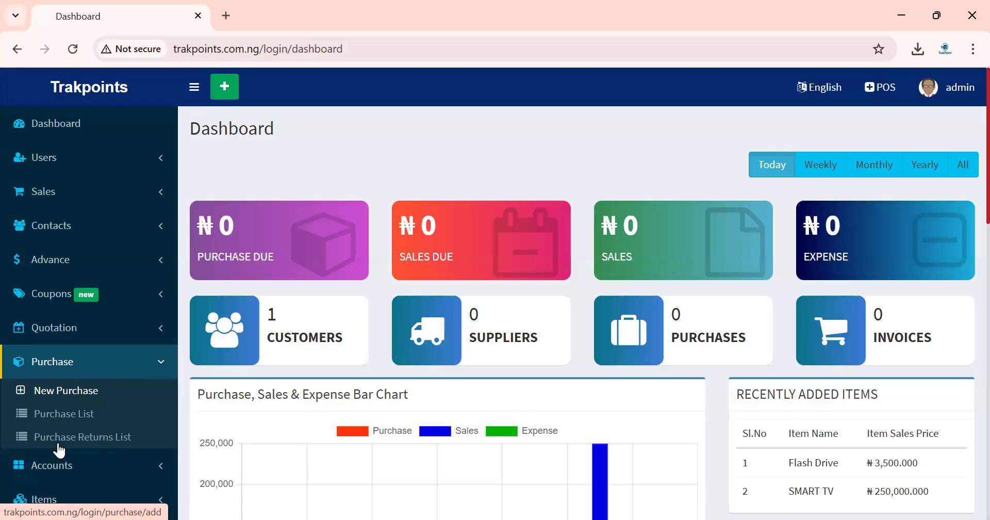
click(95, 438)
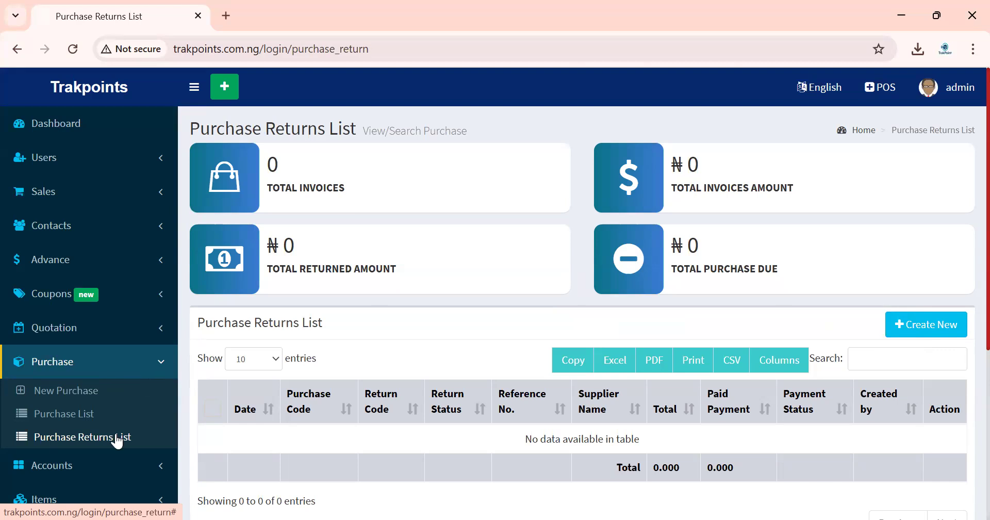
click(133, 367)
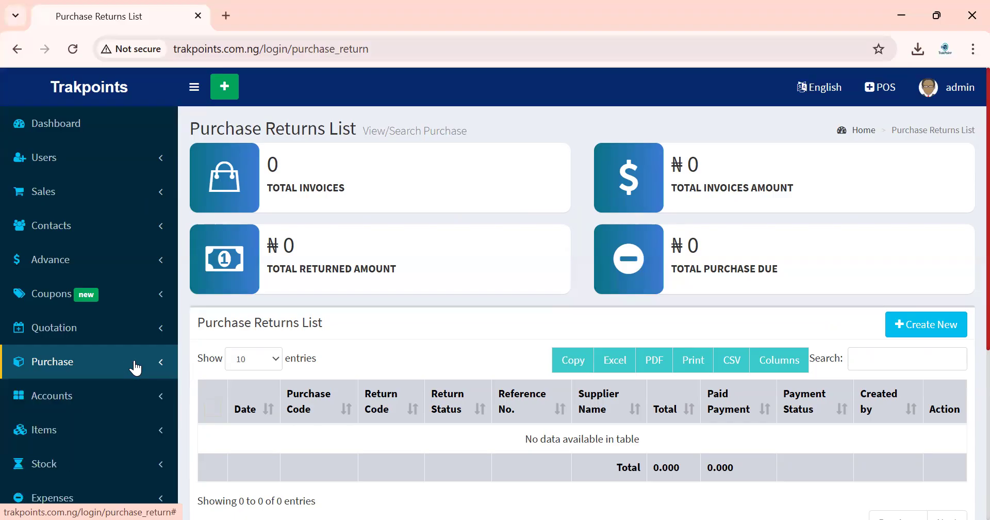
Look over the options available in the Accounts and Items sections
click(124, 410)
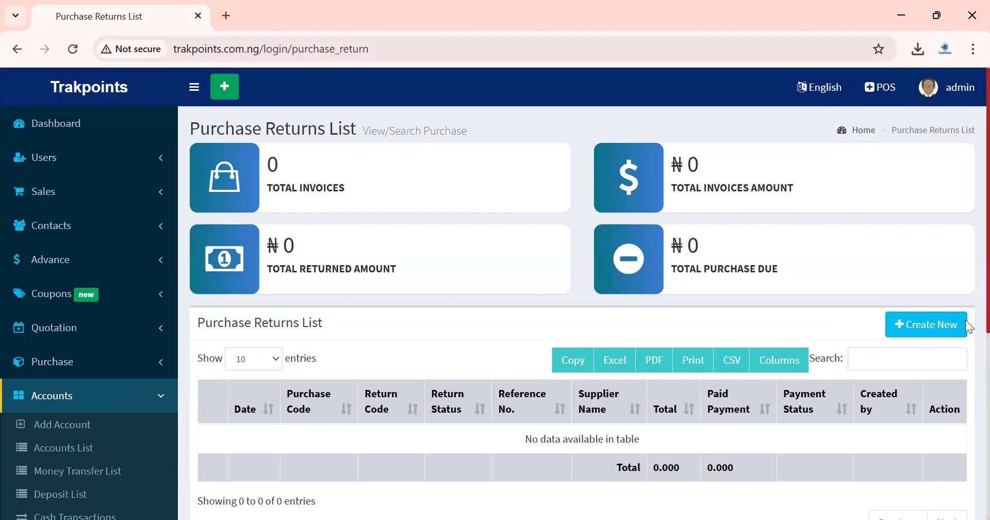
scroll(967, 345, down, 3)
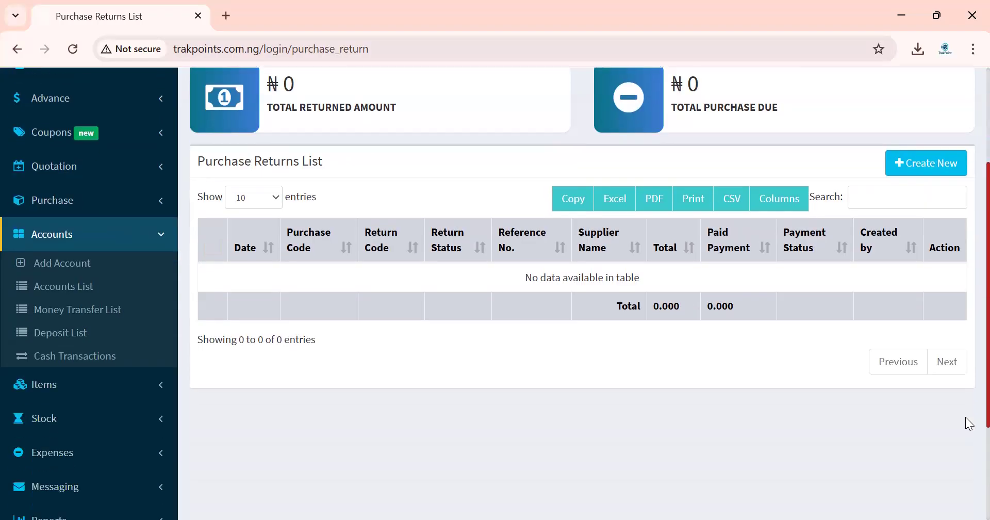
scroll(967, 431, down, 1)
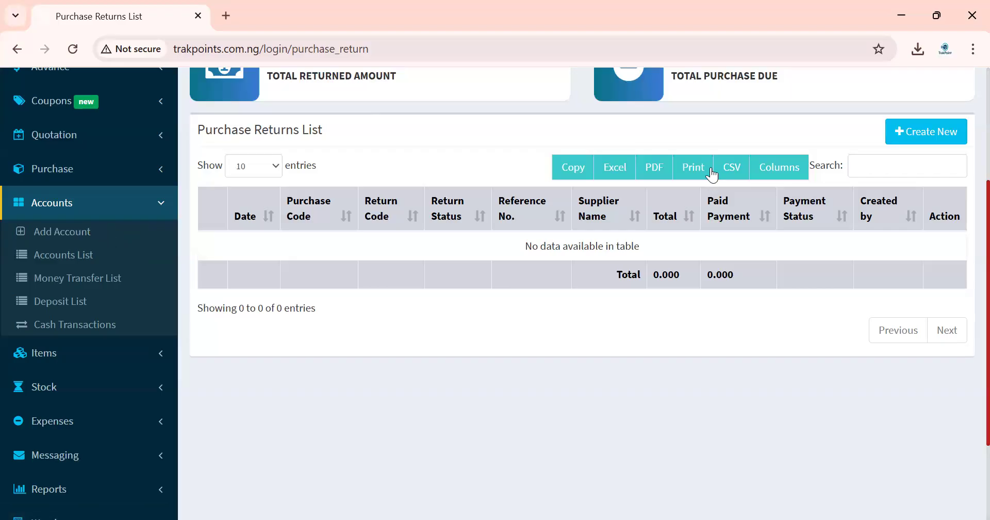
click(142, 215)
click(115, 245)
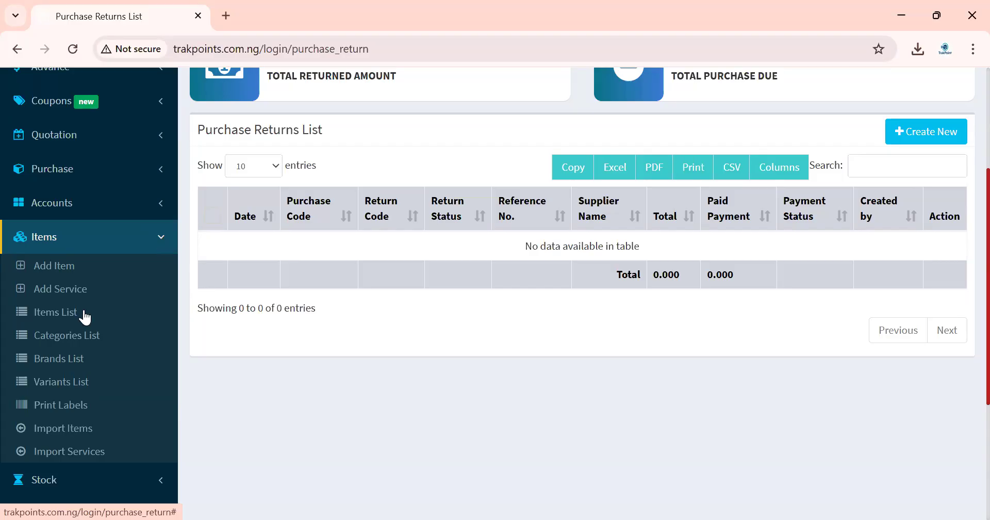
Open the Print Labels page and add the Flash Drive item to the label list
click(67, 408)
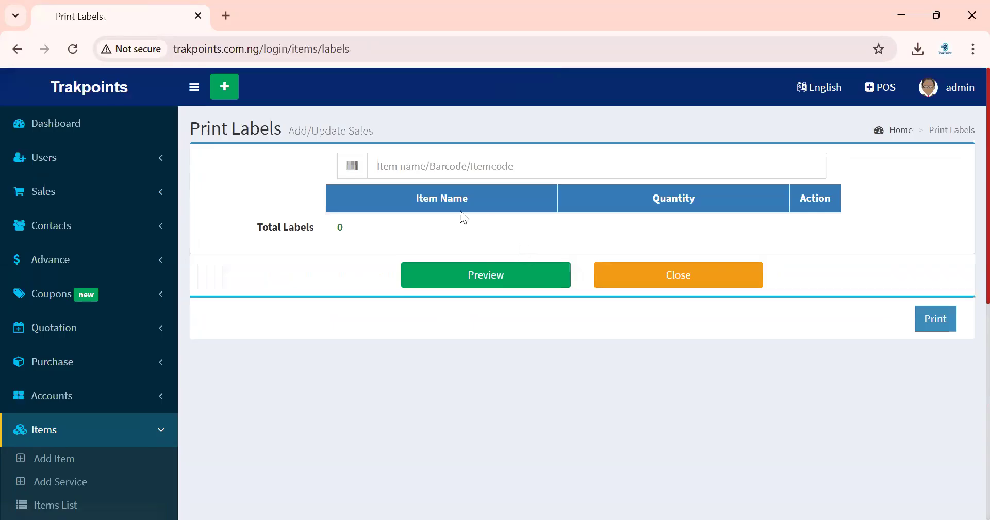
click(464, 163)
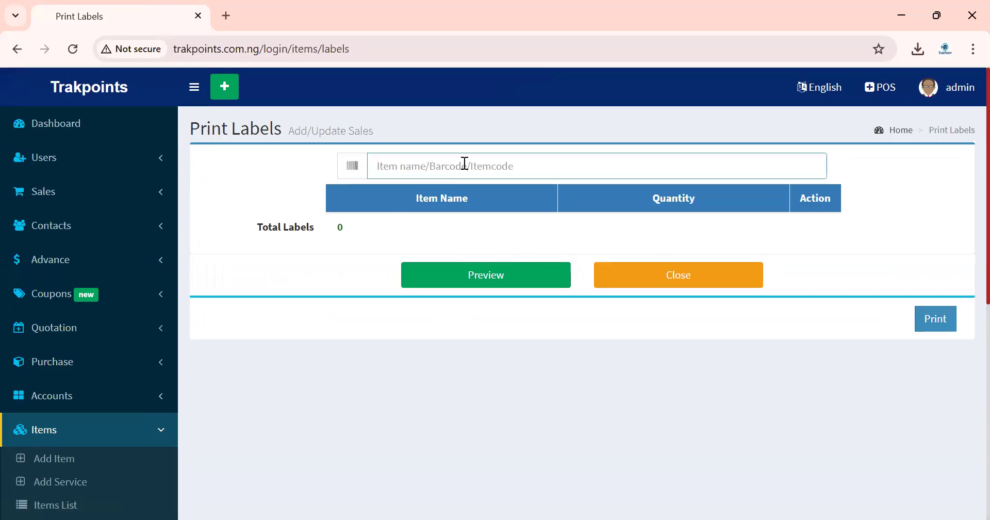
text(I)
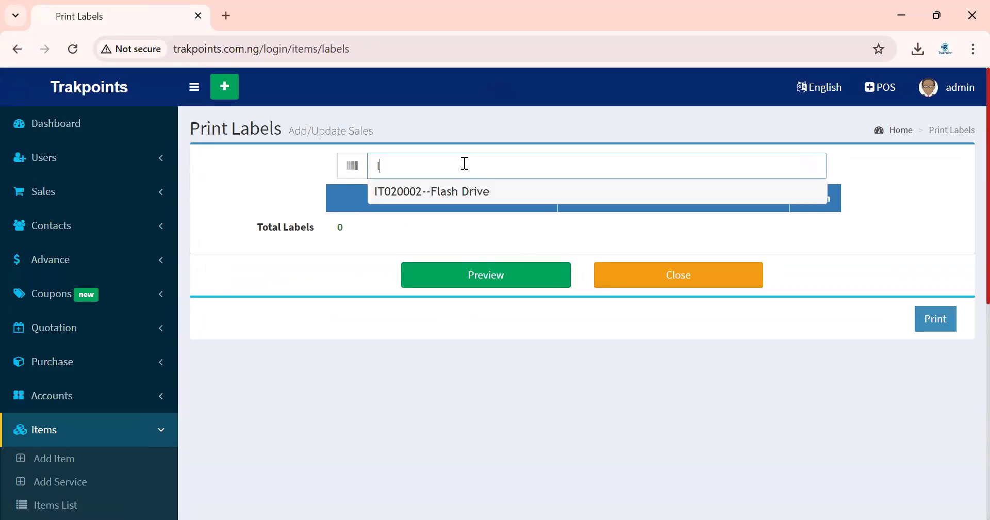
key(BackSpace)
text(fla)
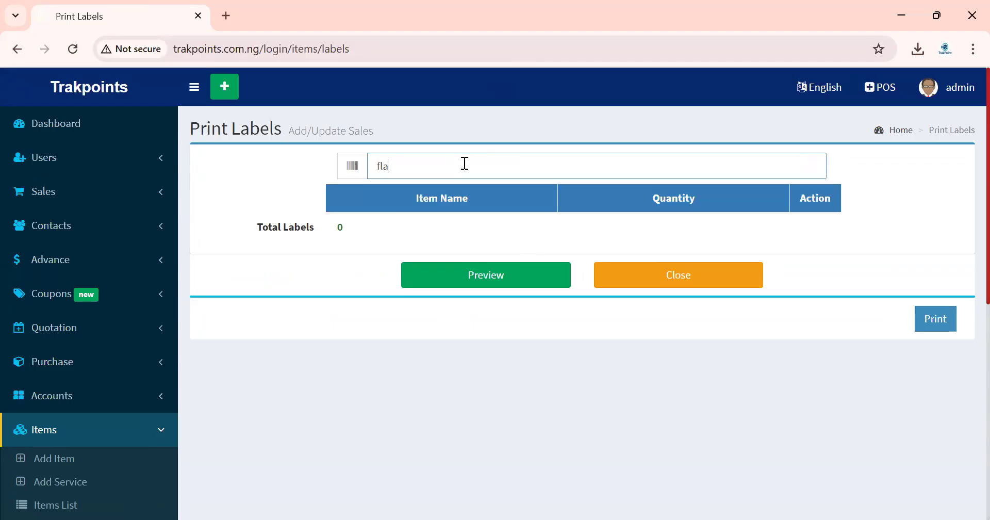
text(sh)
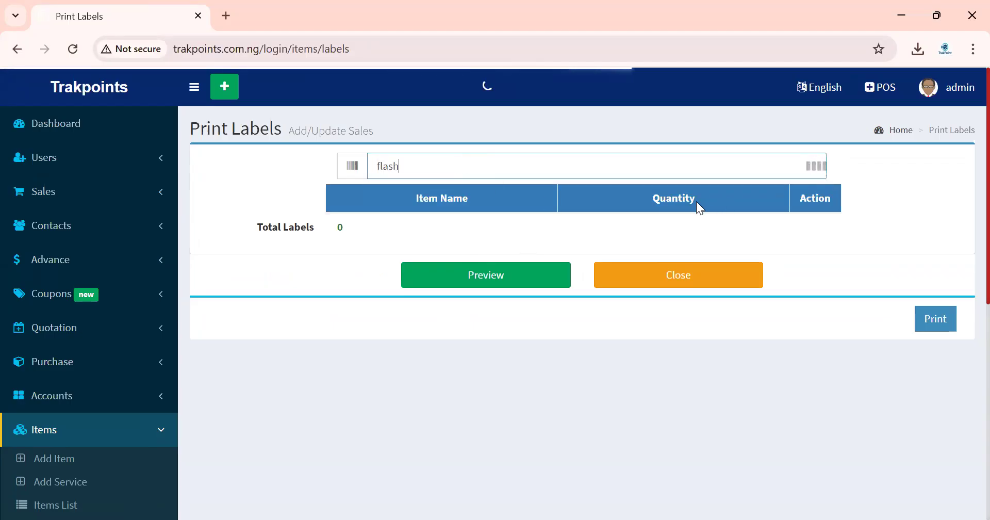
click(508, 191)
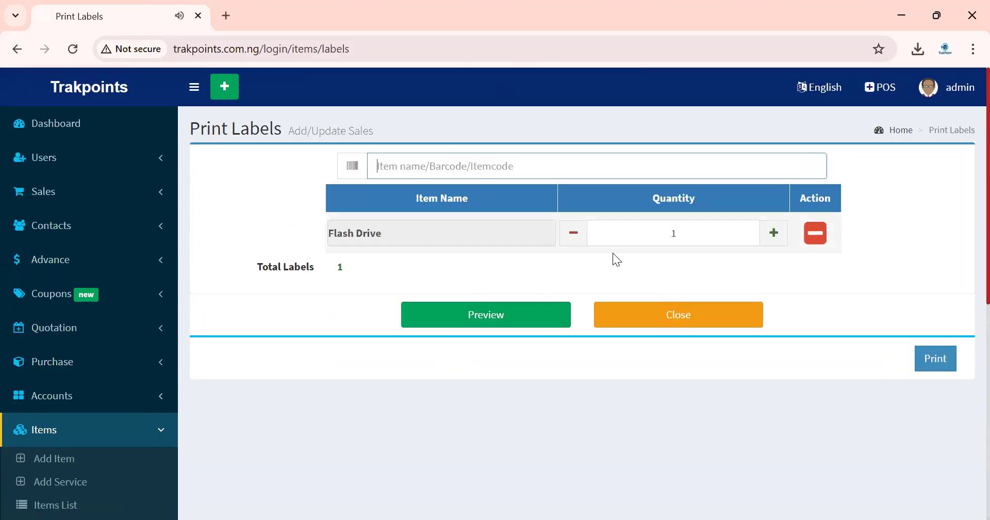
Set the Flash Drive label quantity to 30 and preview the labels
click(673, 232)
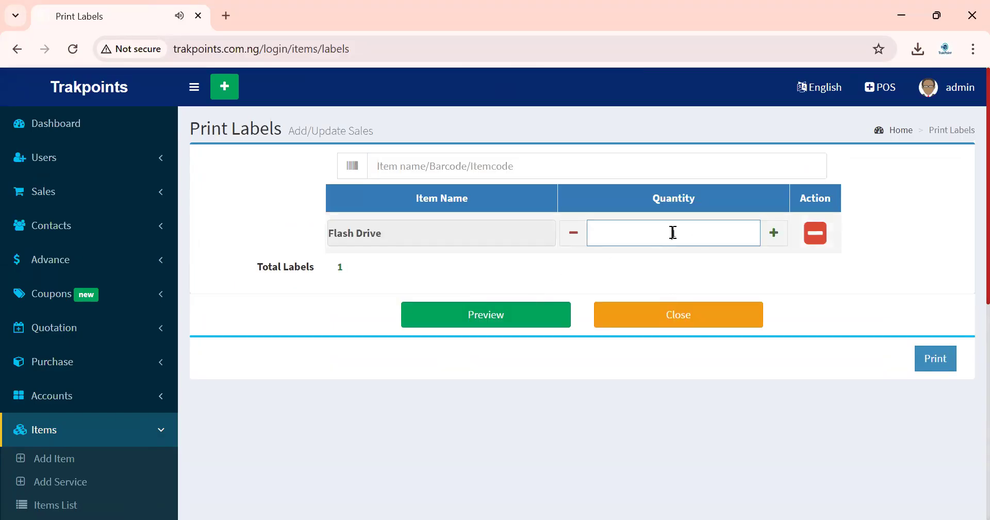
text(30)
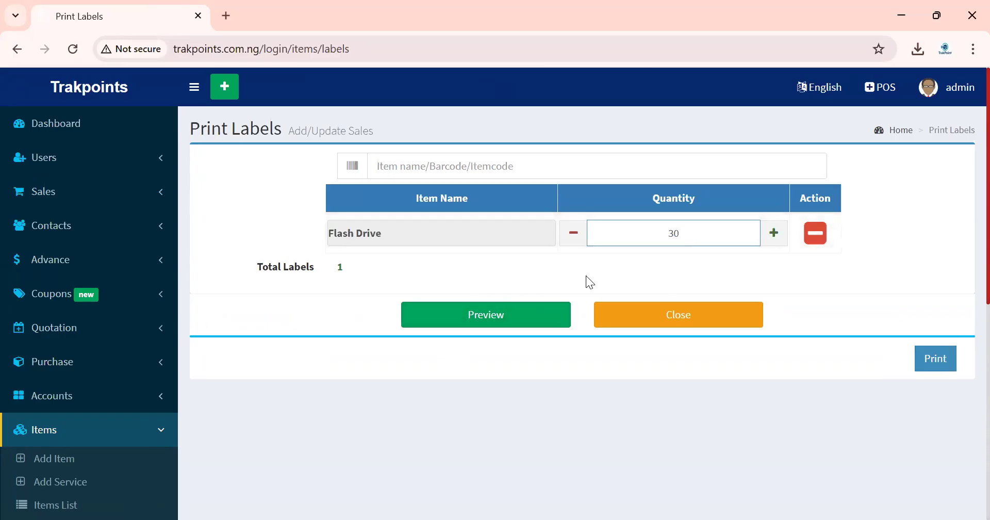
click(492, 319)
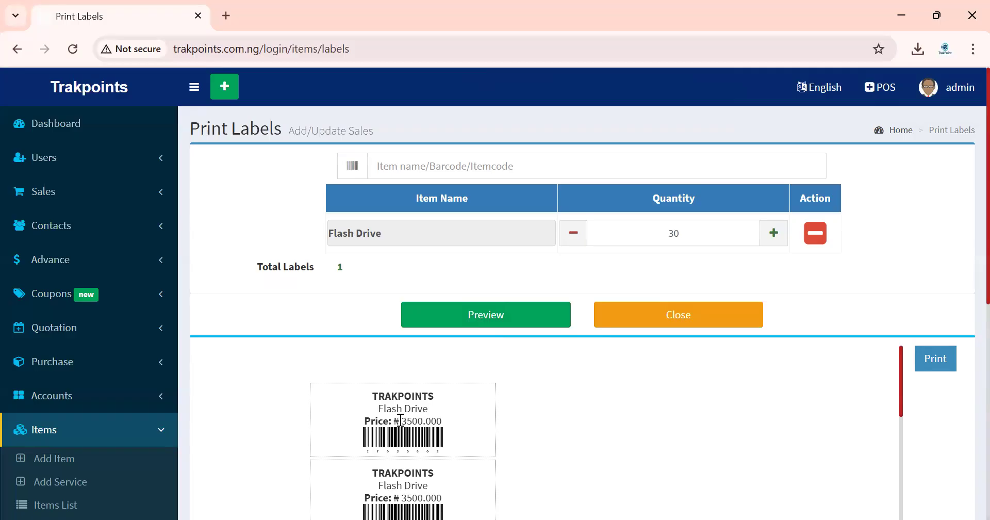
Examine the price and barcode on the previewed Flash Drive labels and look through the whole sheet
drag(400, 420, 430, 422)
double_click(432, 421)
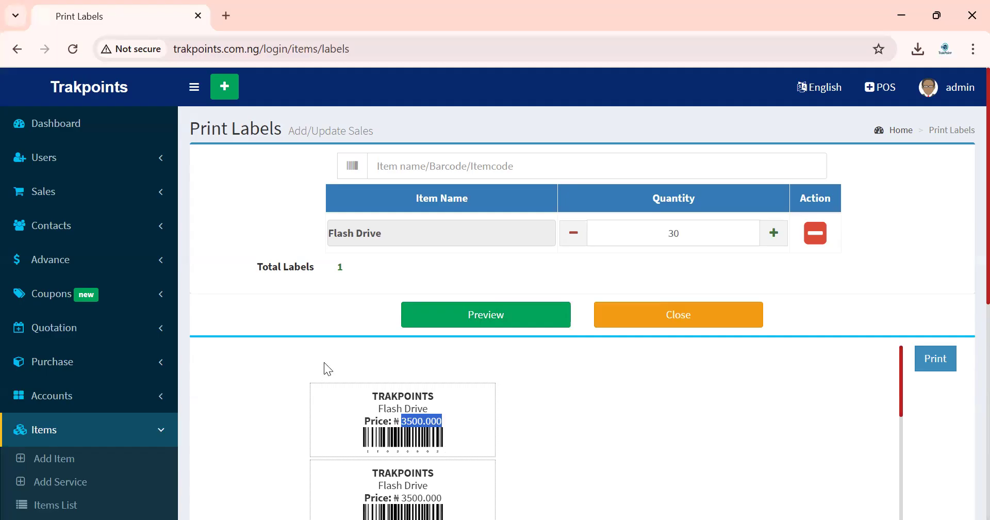
scroll(324, 362, down, 3)
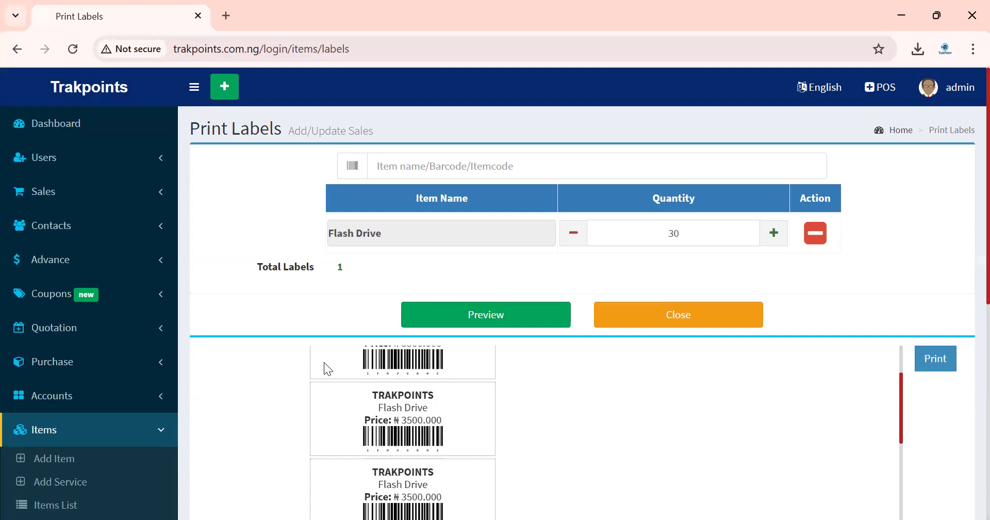
scroll(323, 362, down, 5)
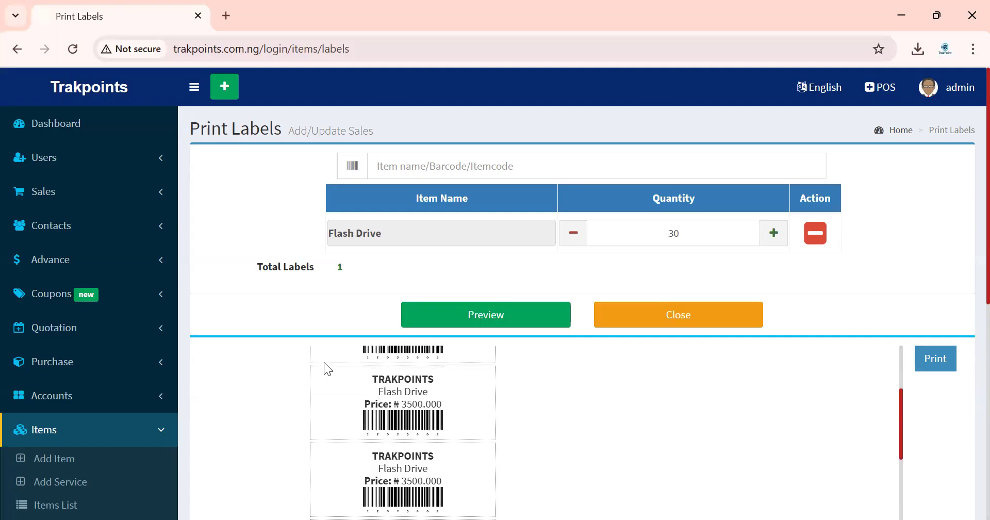
scroll(323, 362, down, 5)
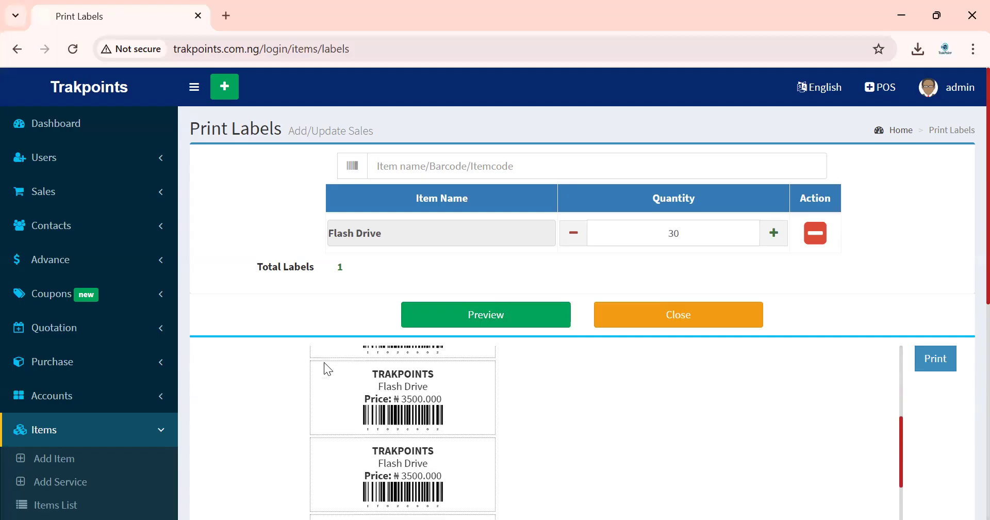
scroll(324, 362, down, 2)
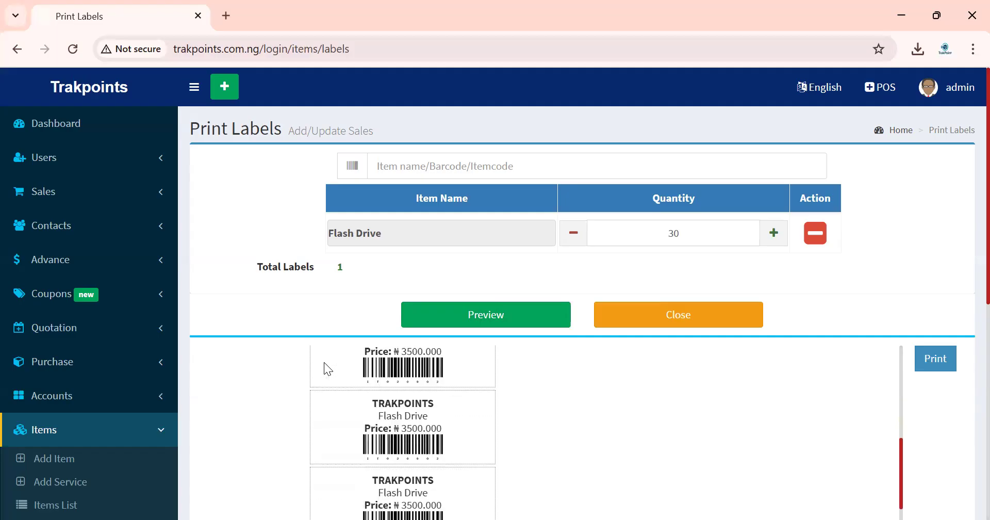
Look over the options available in the Stock and Expenses sections
click(161, 437)
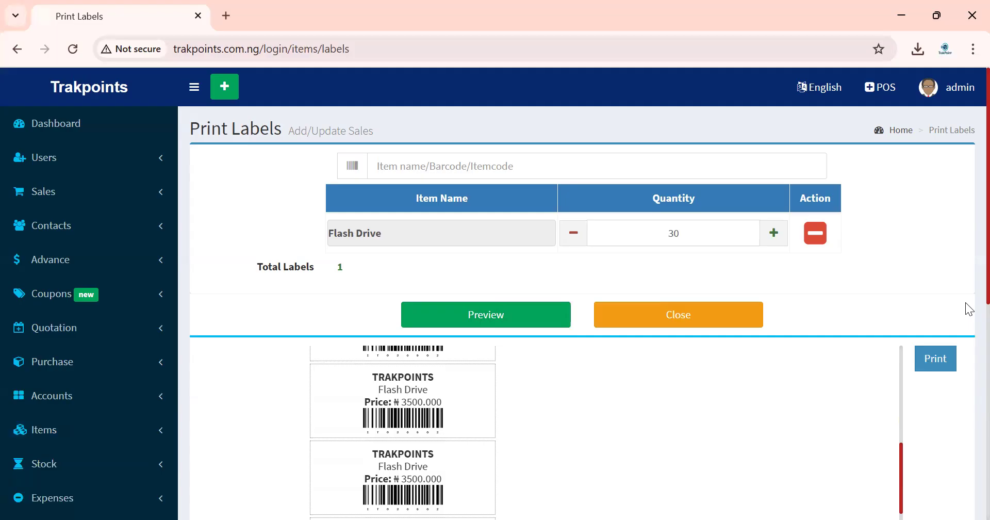
scroll(970, 309, down, 3)
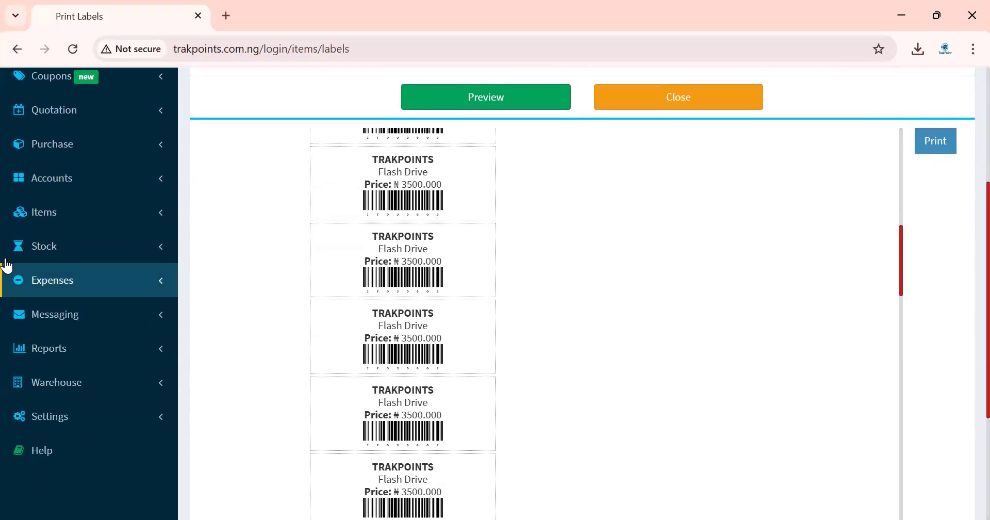
click(149, 254)
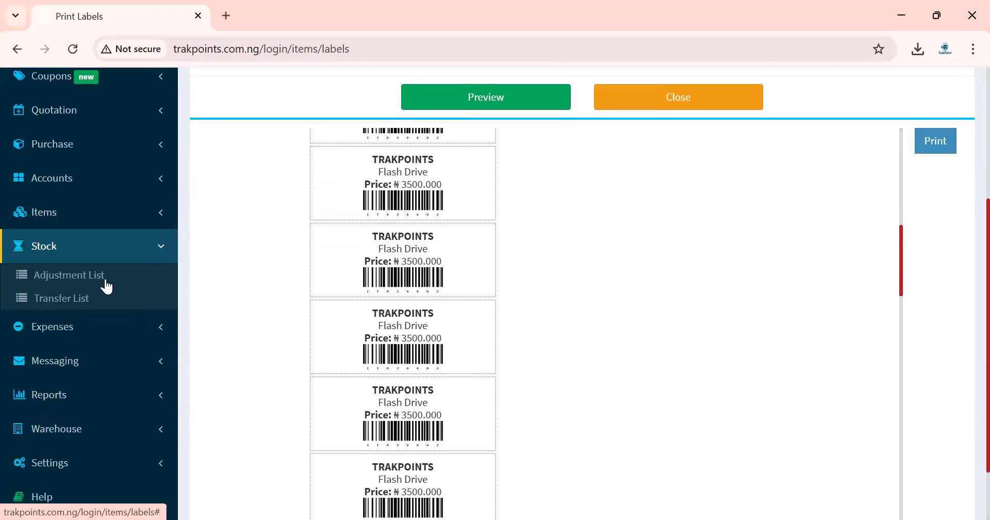
click(87, 302)
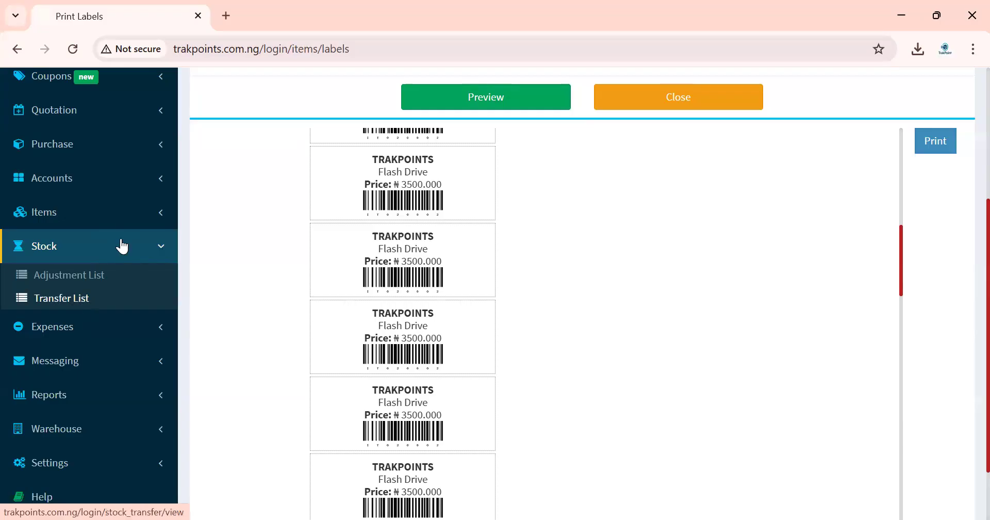
click(135, 329)
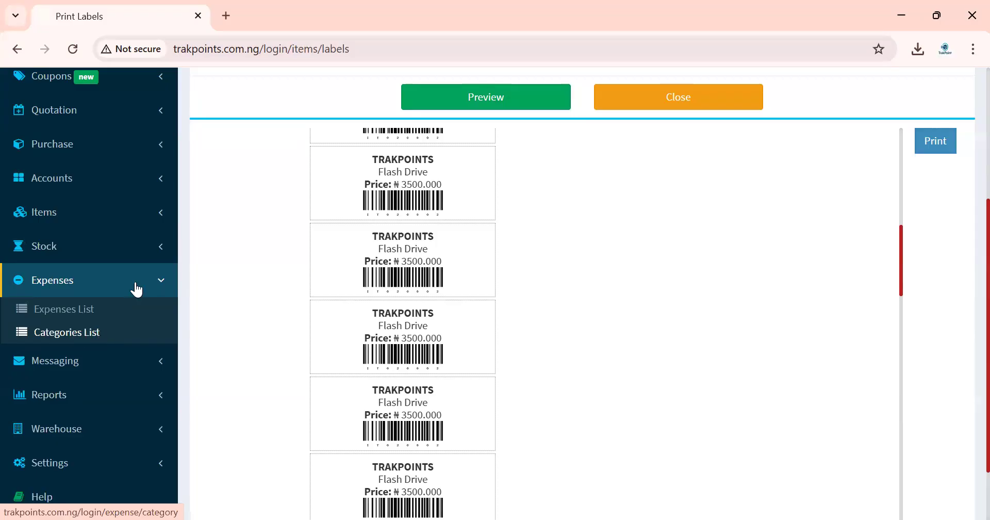
click(136, 289)
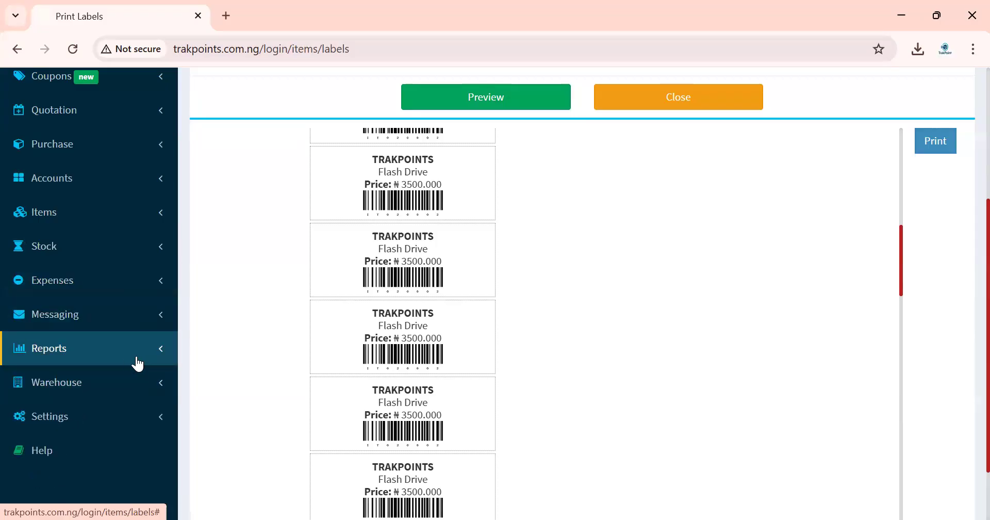
Look through the full list of reports offered in the Reports section, from Profit & Loss to Sales Summary
click(131, 360)
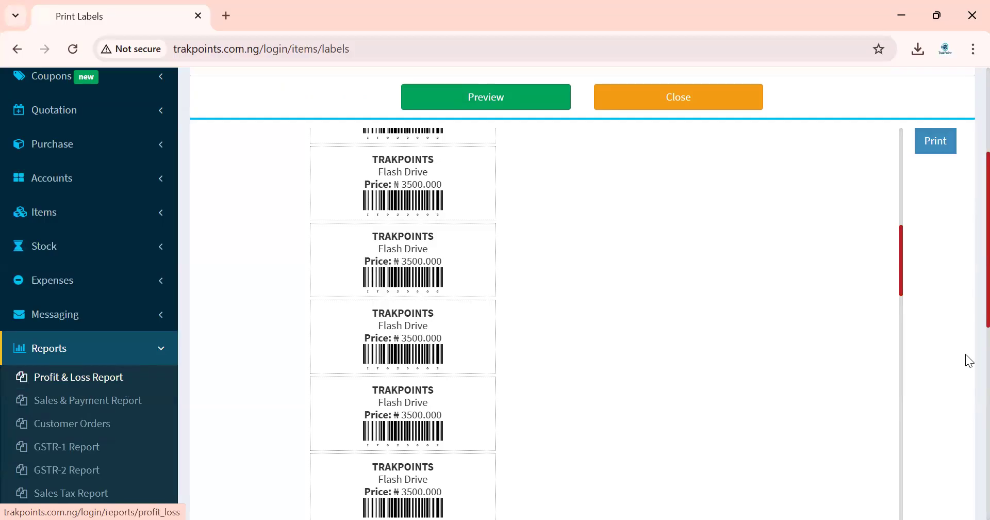
scroll(969, 360, down, 3)
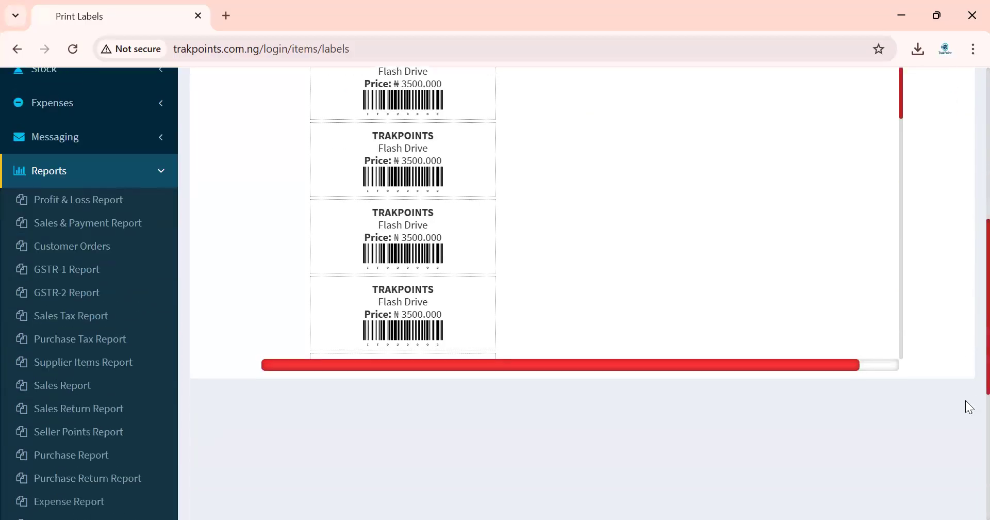
scroll(969, 407, down, 2)
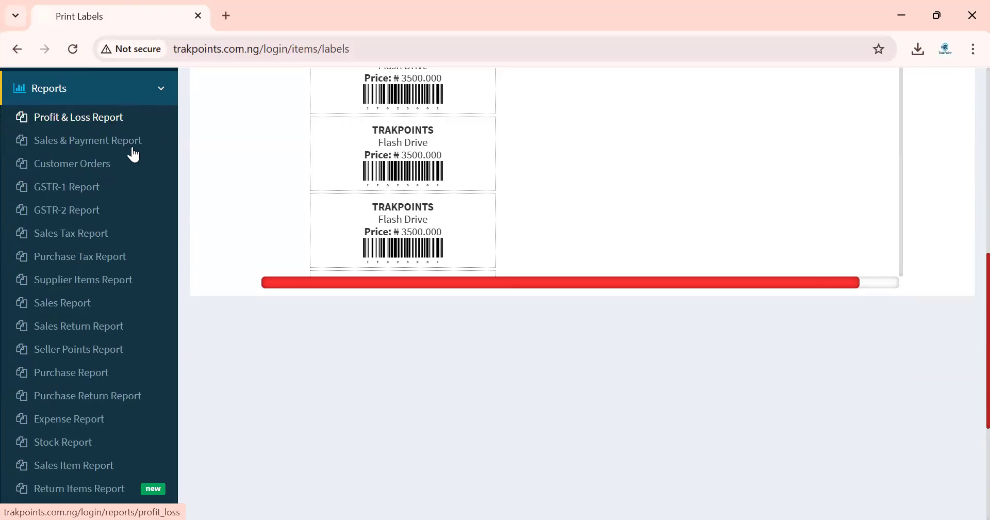
click(83, 471)
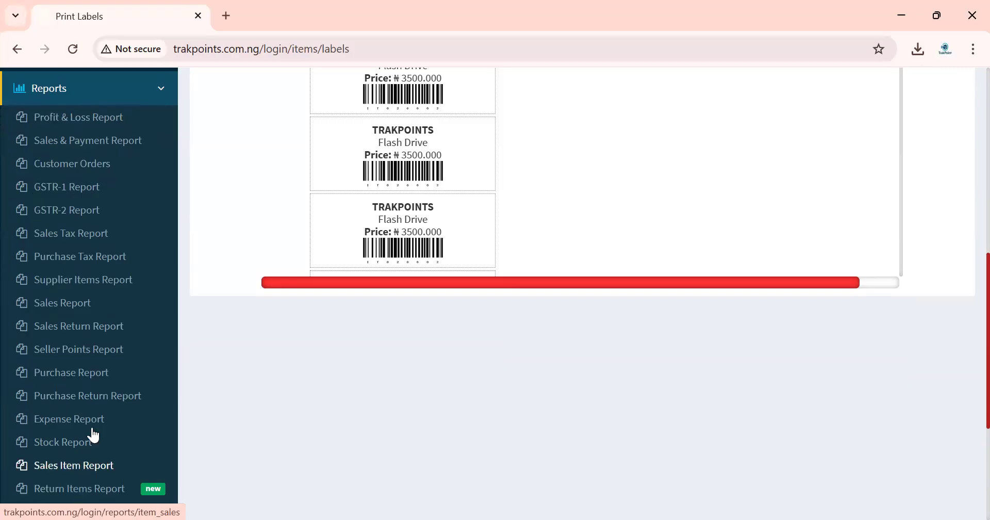
click(88, 164)
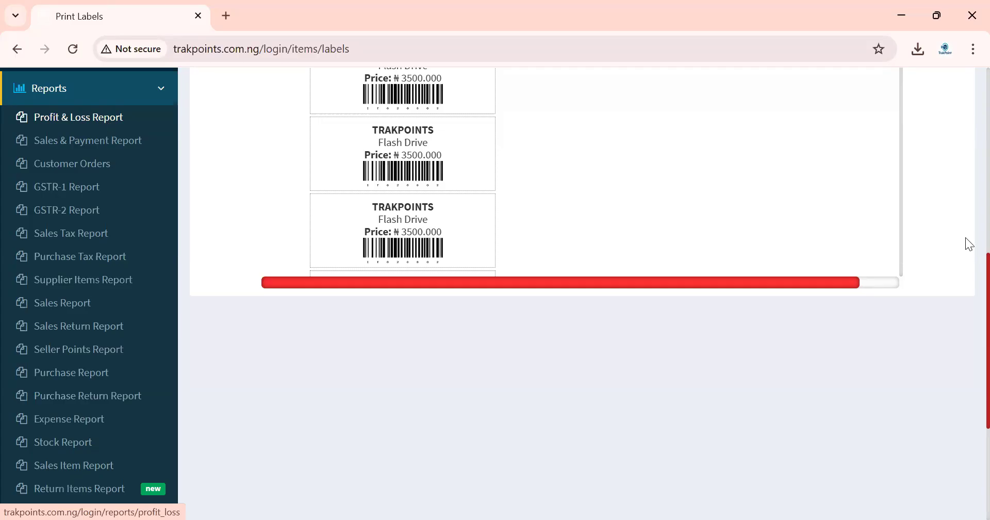
scroll(969, 392, down, 3)
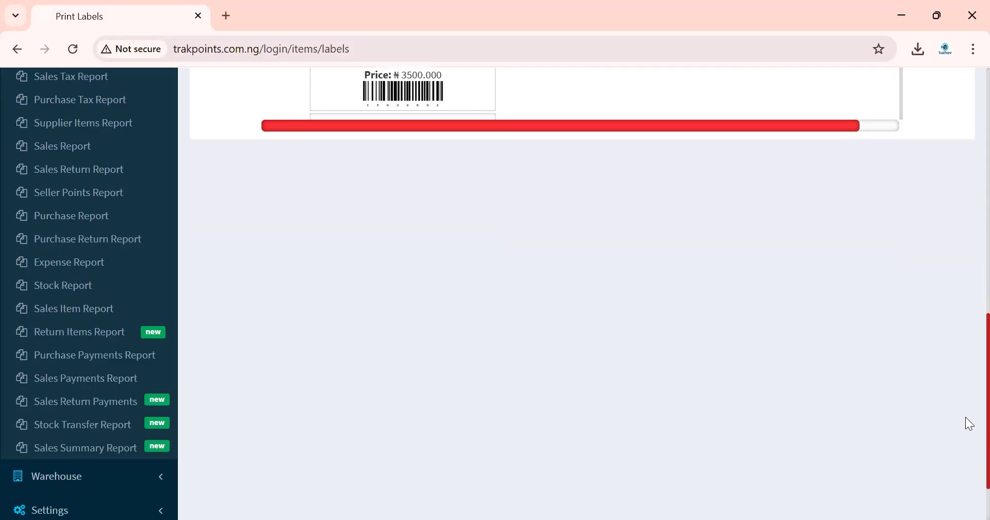
scroll(969, 420, up, 1)
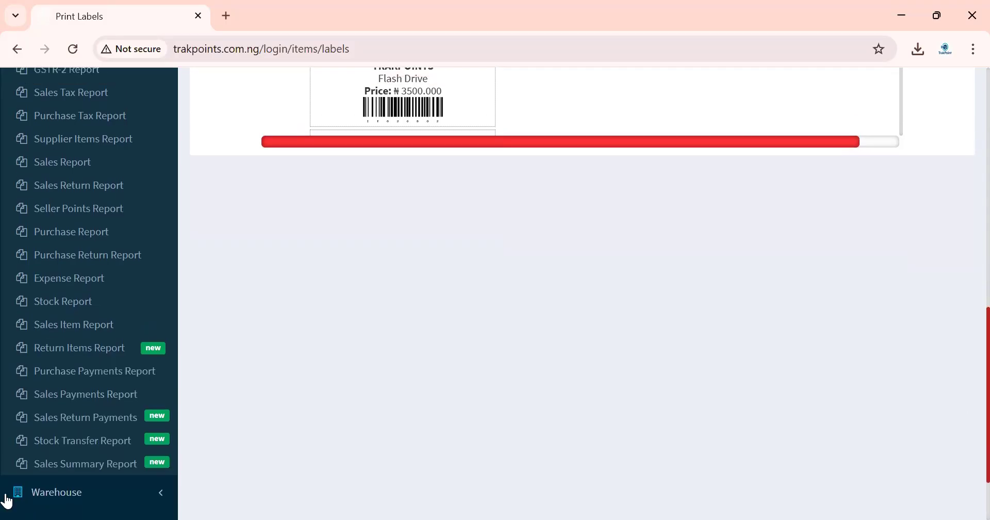
click(107, 426)
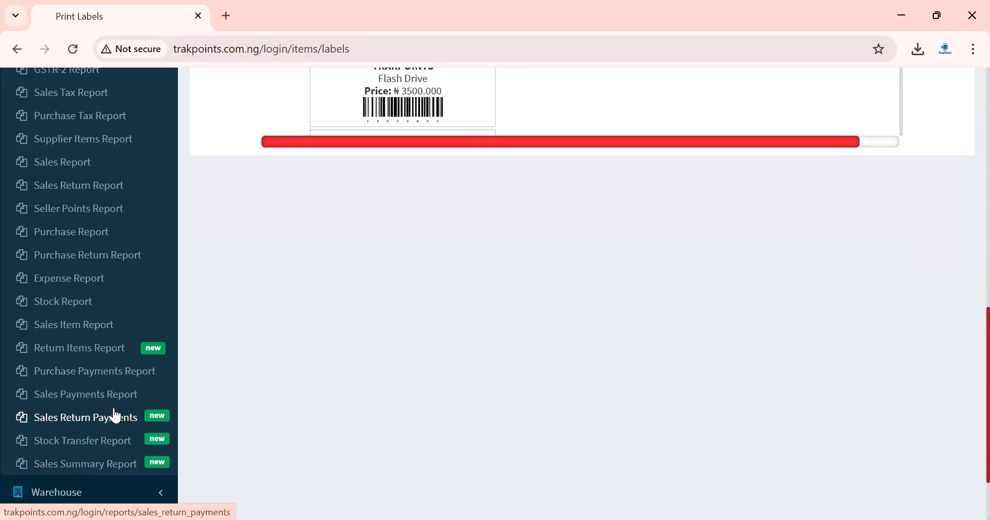
click(131, 306)
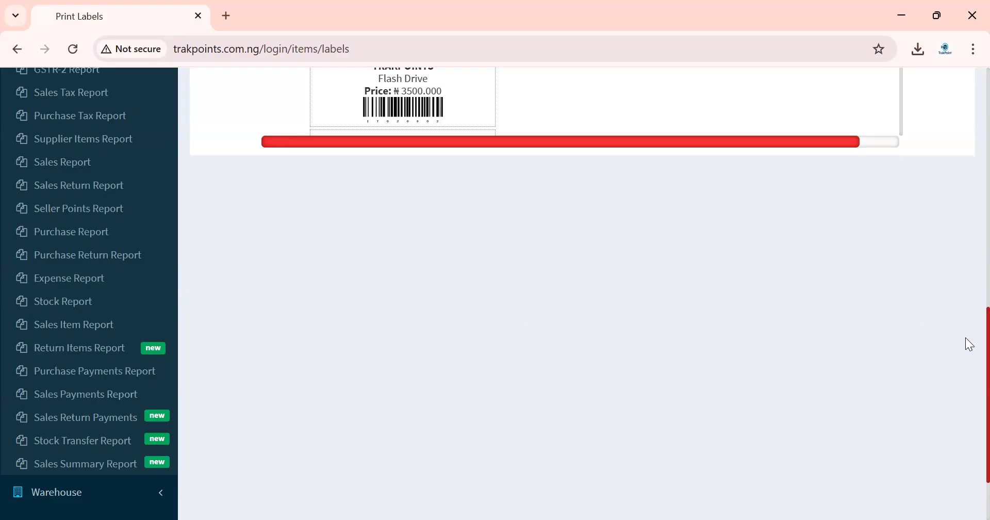
View the Users List and check the user name of the account with the Cahier role
scroll(969, 344, up, 15)
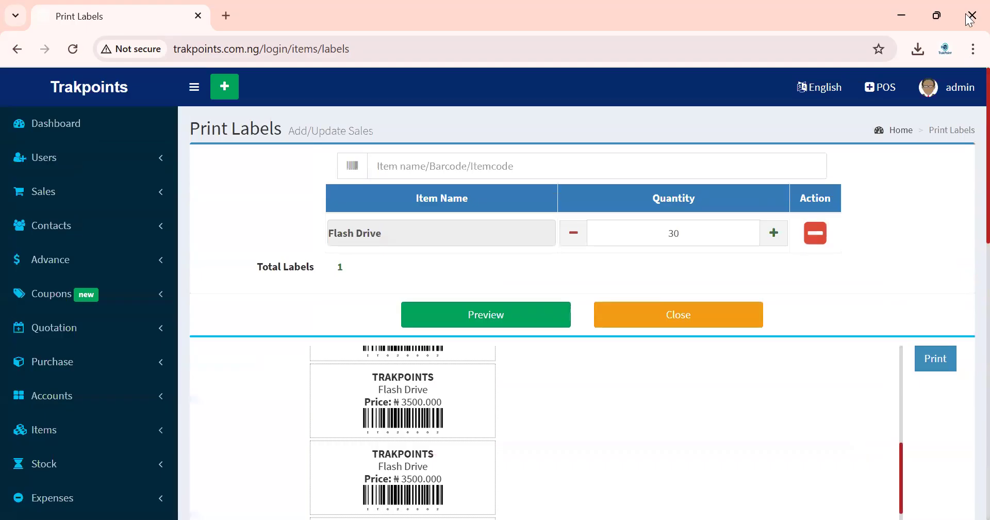
click(76, 155)
click(60, 191)
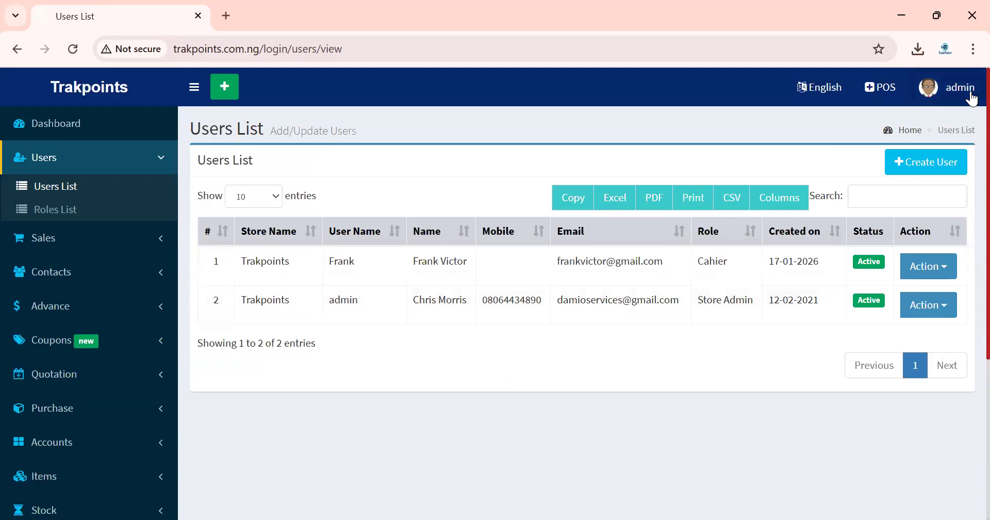
click(966, 94)
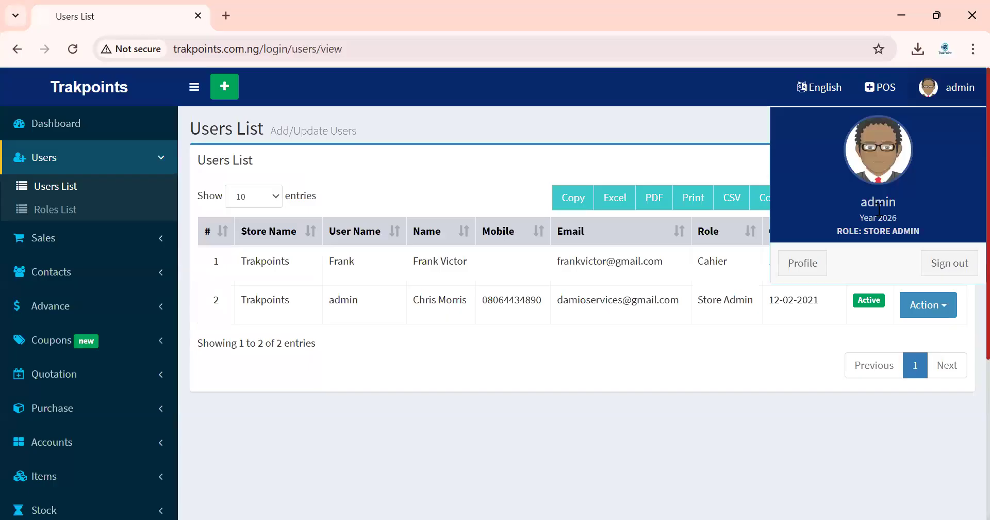
double_click(339, 258)
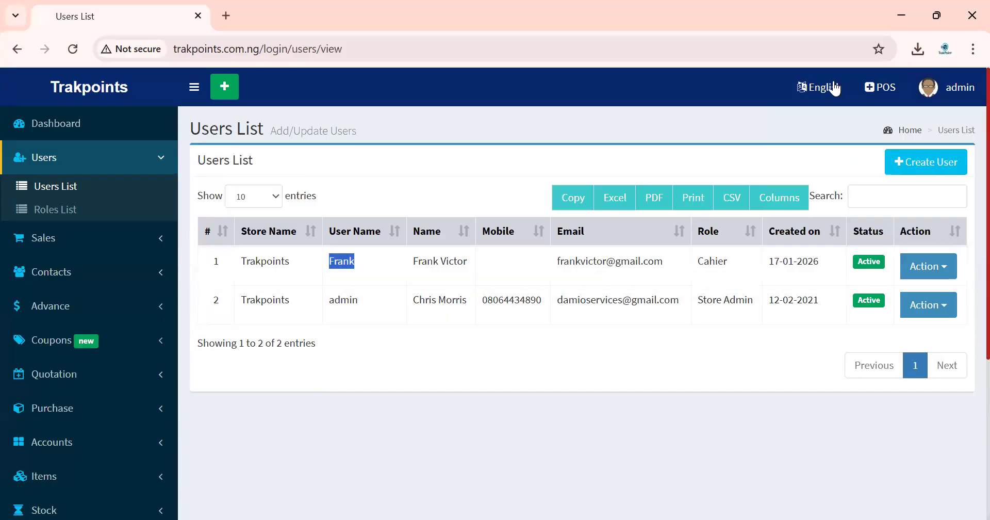
Sign out of the admin account and sign in with the cashier's user name and account password
click(961, 95)
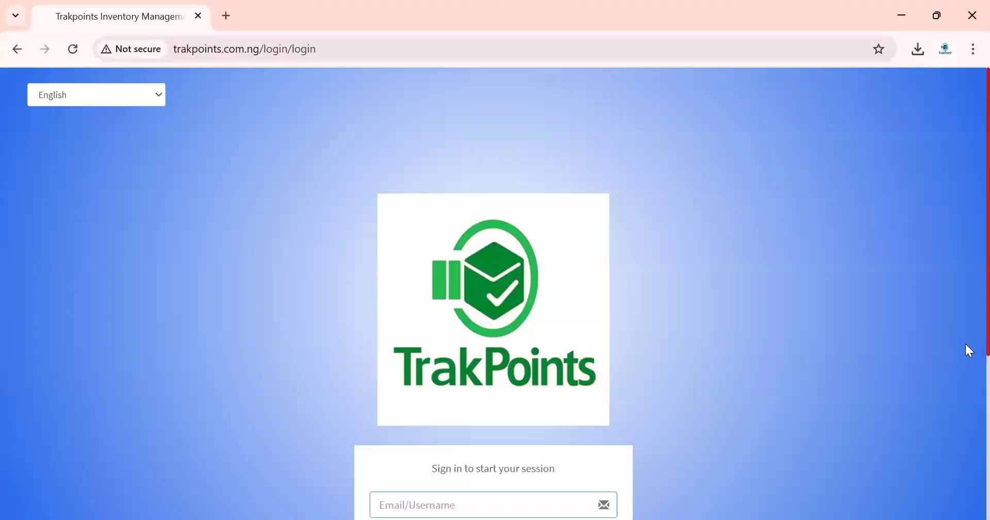
scroll(966, 364, down, 3)
click(445, 378)
text(Frank)
click(431, 407)
text(•••••••••)
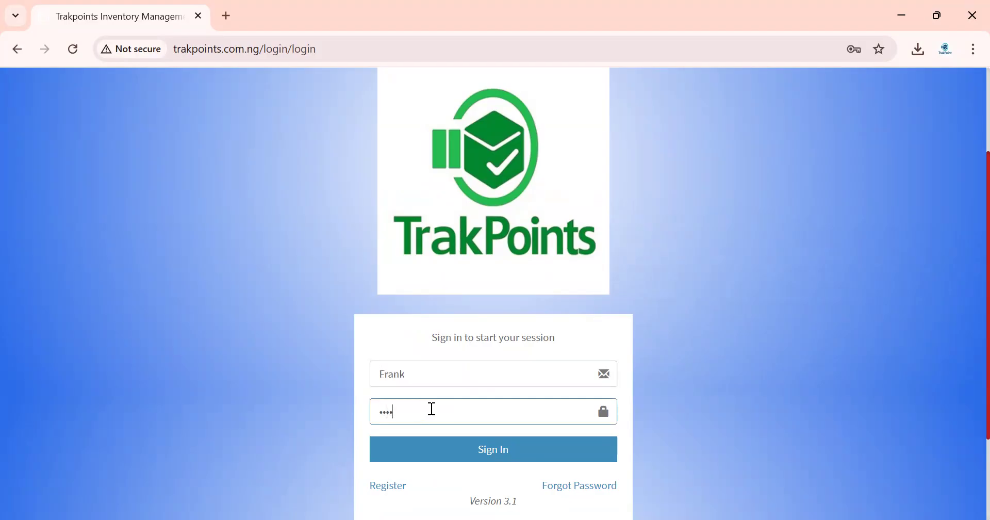
text(•)
click(495, 458)
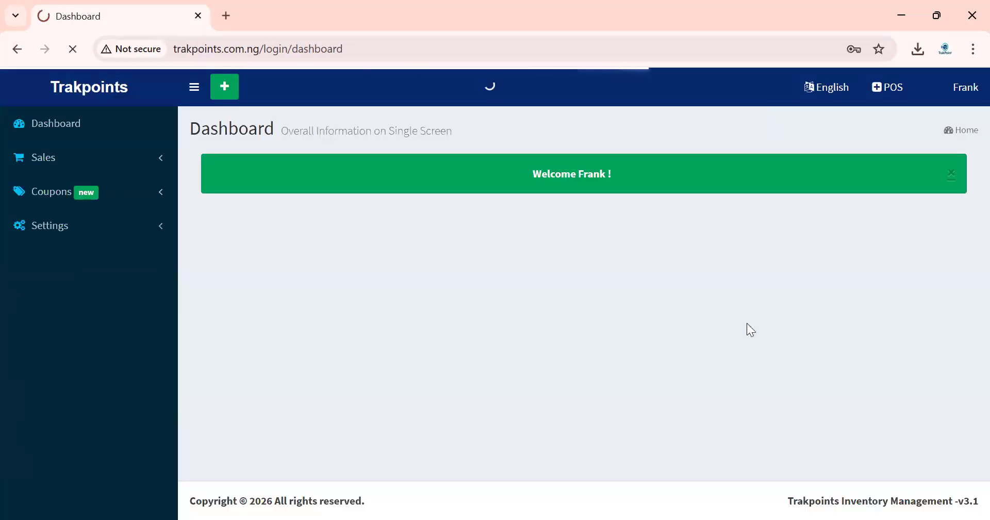
Check the dashboard's welcome message and look over the Sales options available to the cashier
triple_click(589, 176)
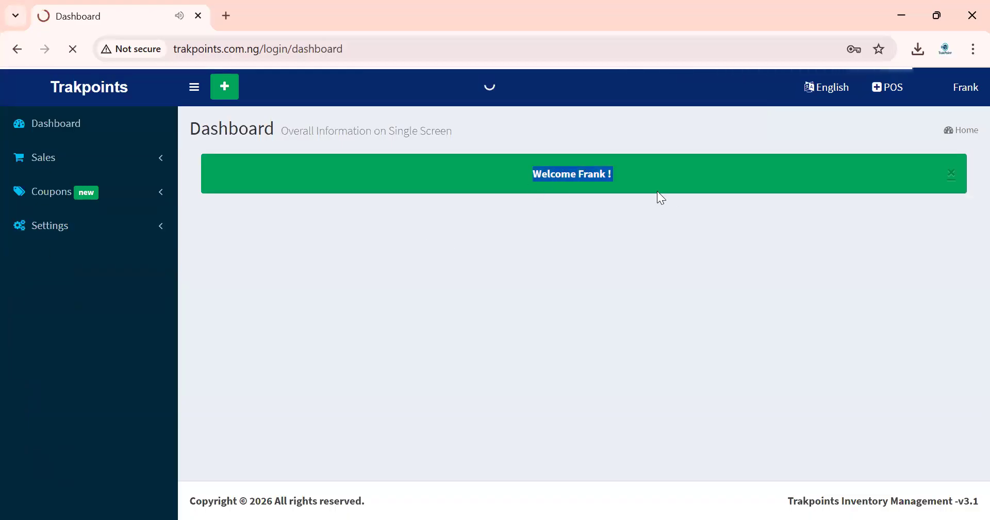
click(637, 174)
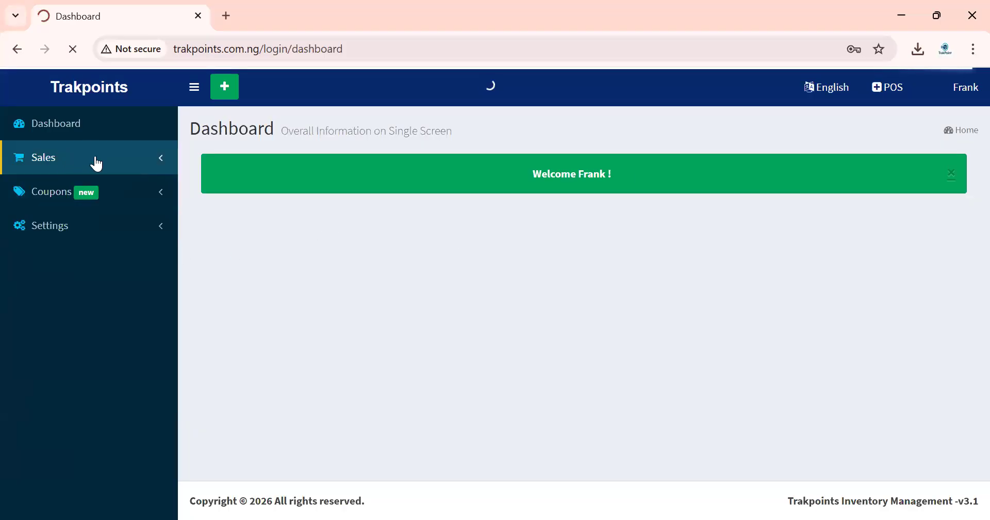
click(147, 163)
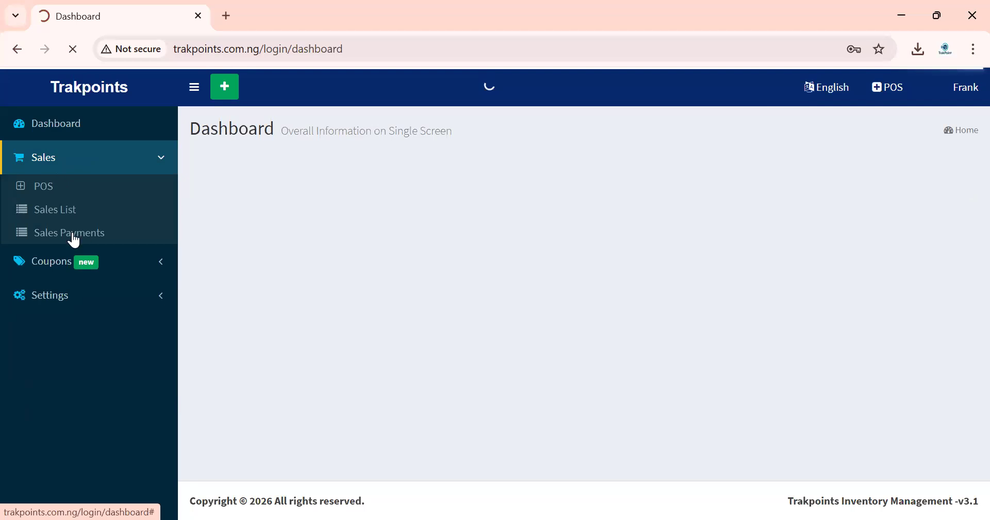
click(48, 187)
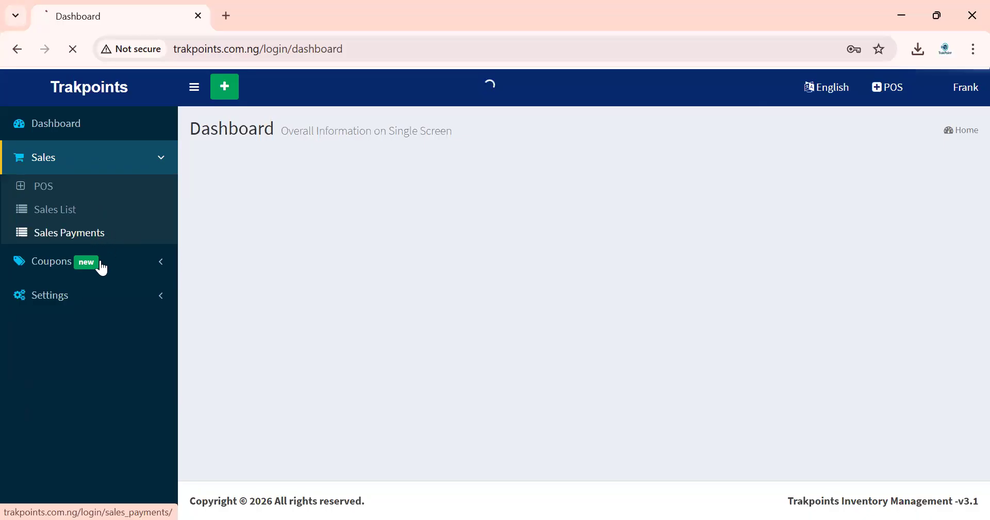
click(67, 129)
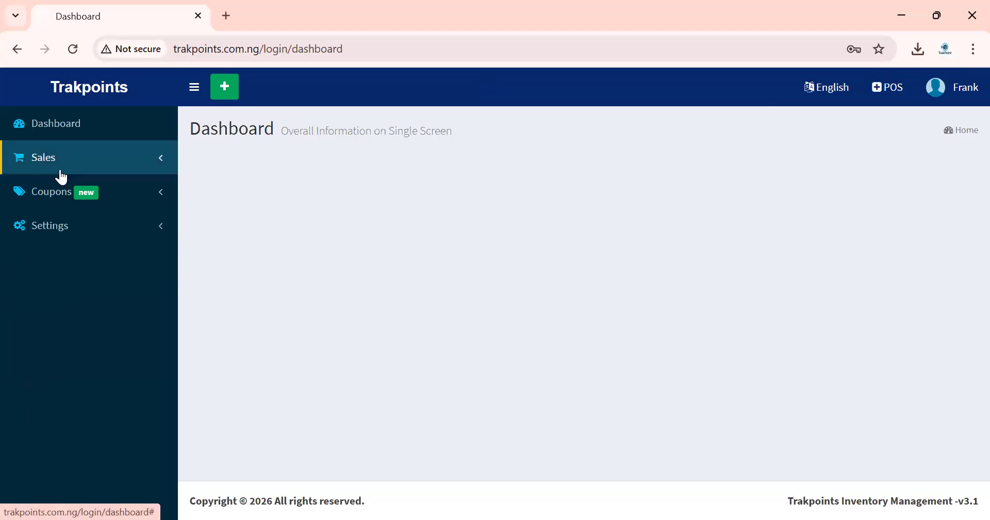
Open the POS page as the cashier and look through its item list, sale table and payment options
click(60, 177)
click(53, 186)
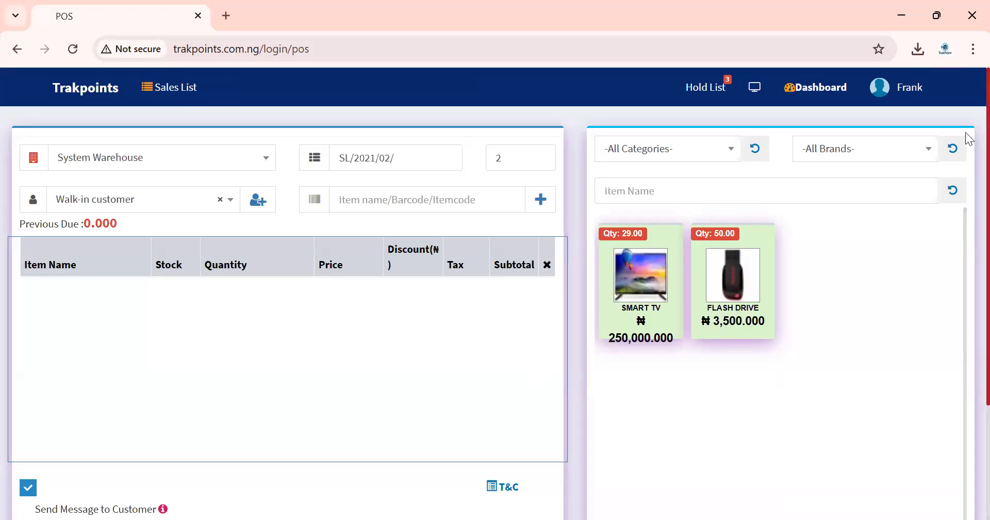
scroll(966, 268, down, 3)
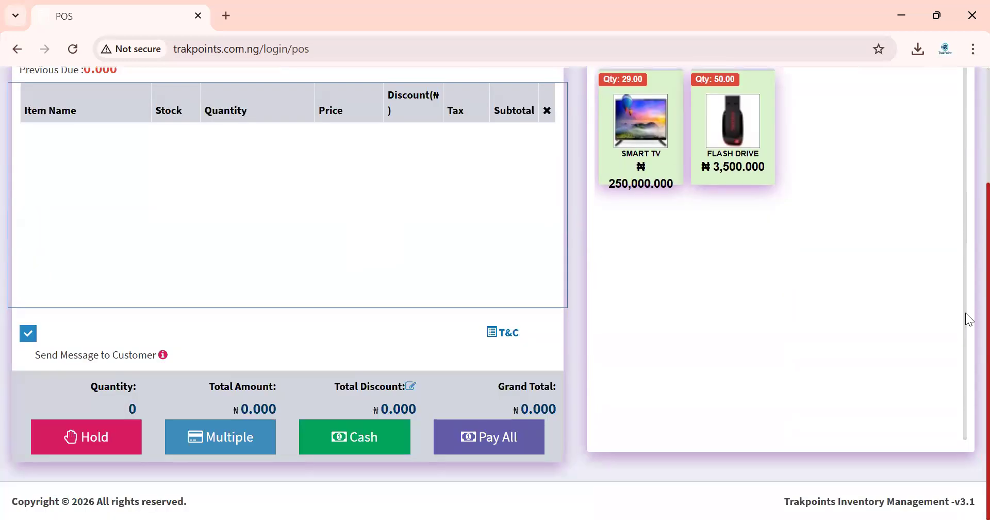
scroll(965, 197, up, 3)
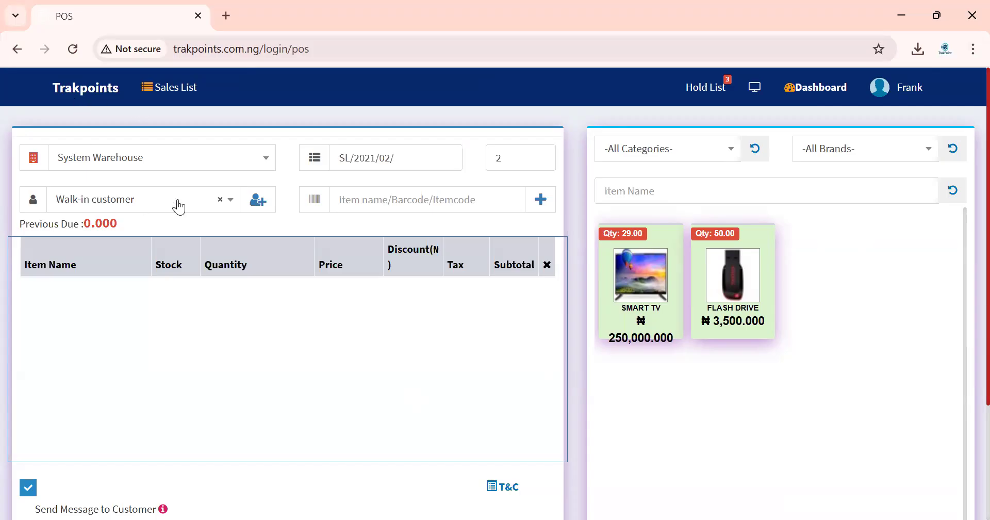
Return to the dashboard, look over the cashier's Coupons and Settings options, and view the Change Password form
click(811, 87)
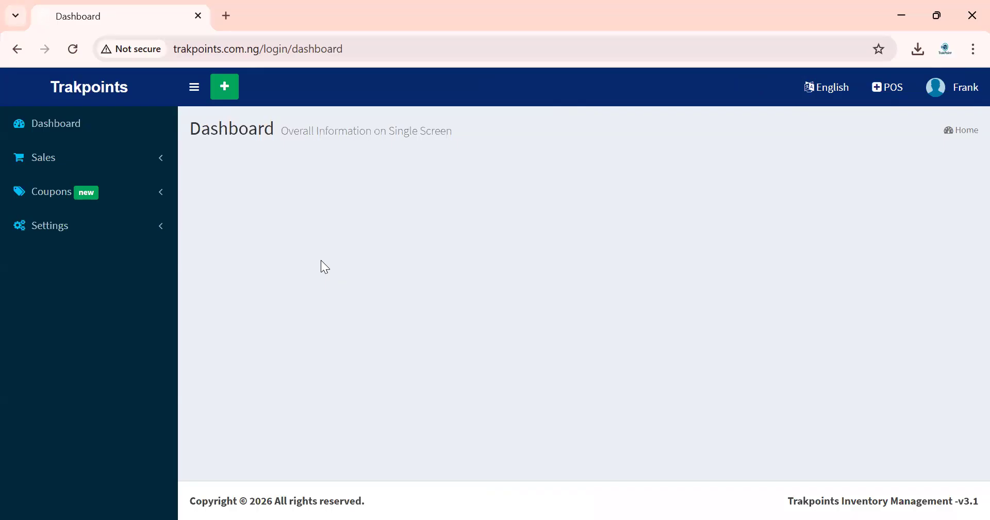
click(147, 203)
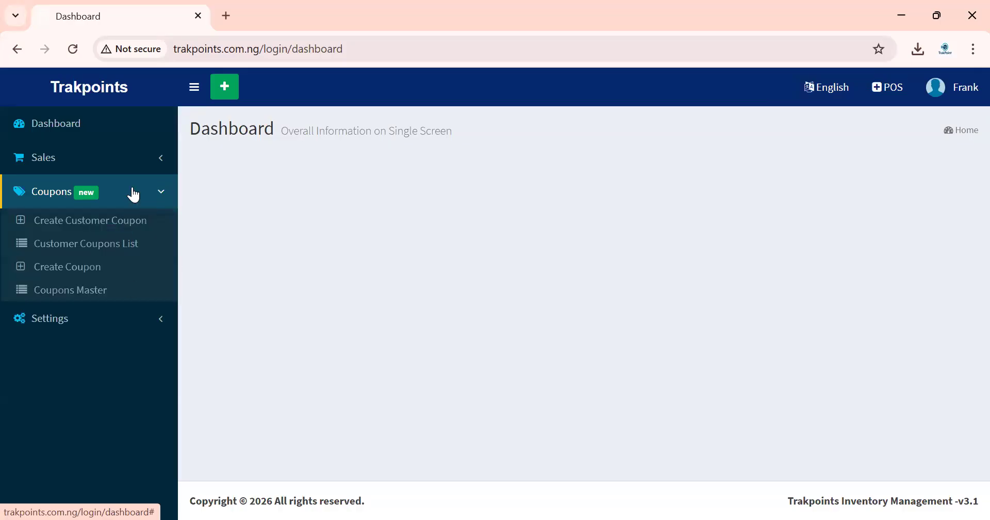
click(144, 323)
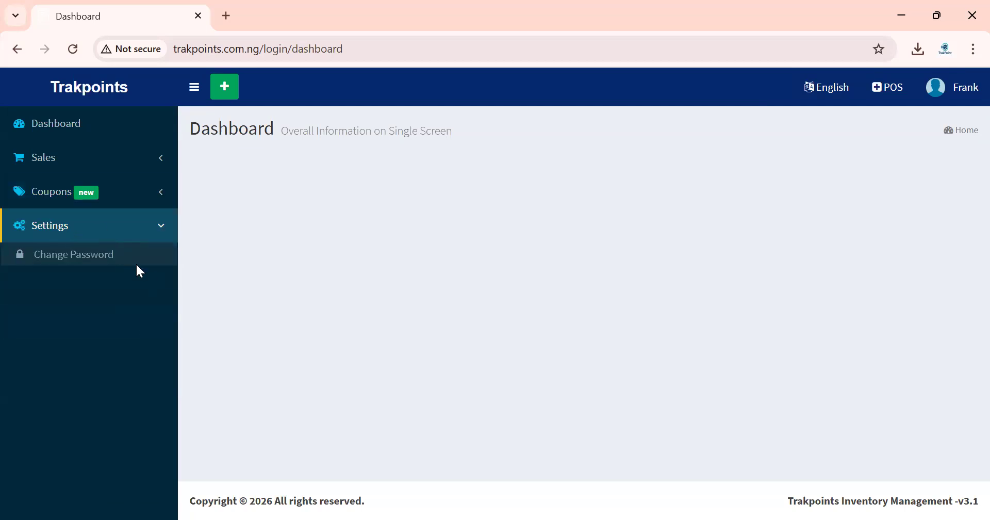
click(78, 260)
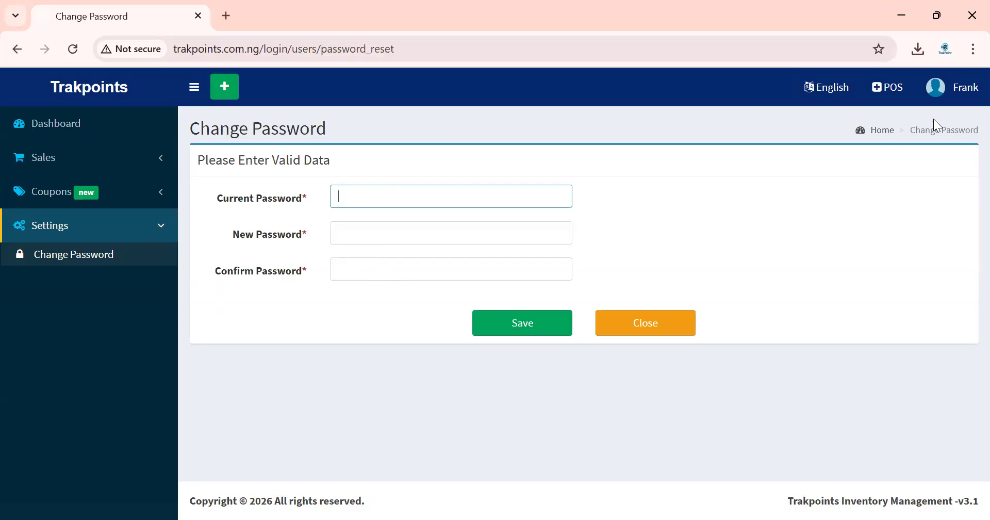
Check the role shown for the signed-in cashier and sign out of the account
click(966, 97)
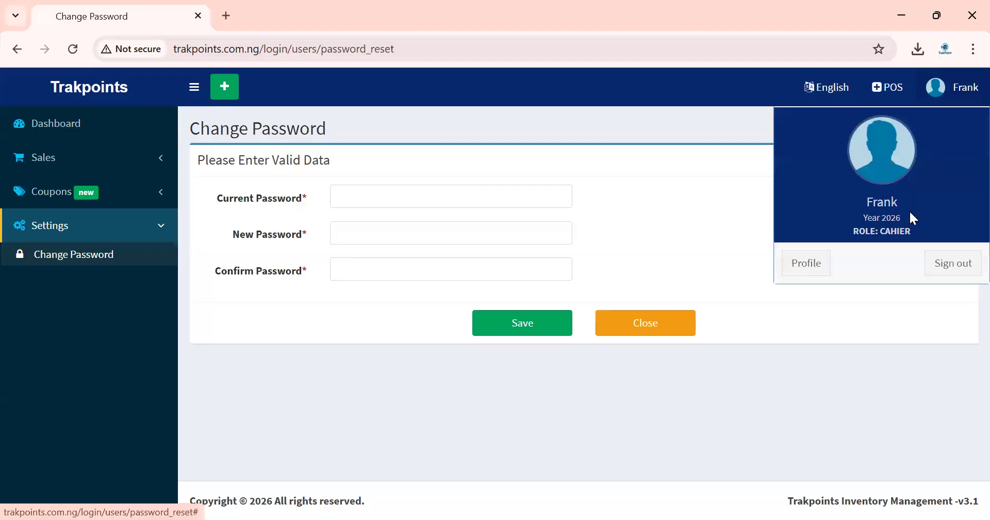
click(960, 265)
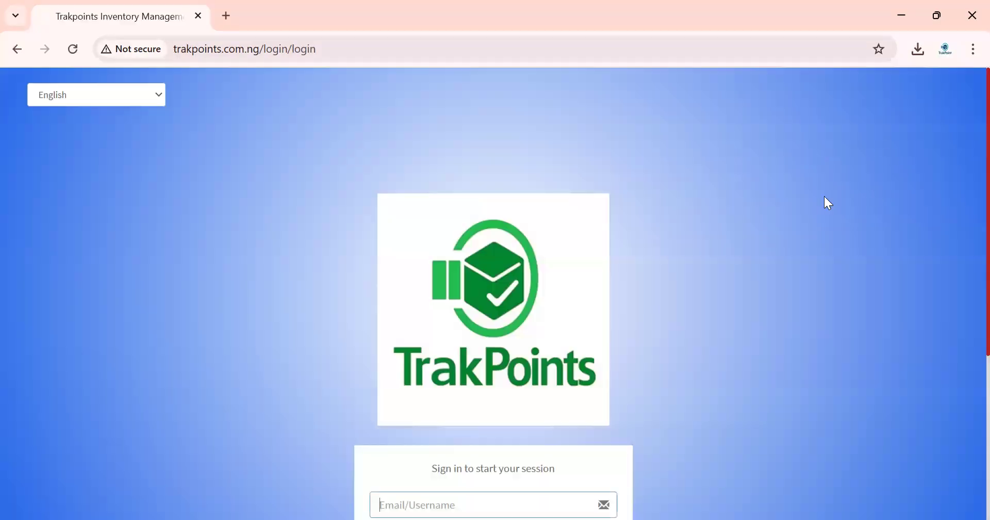